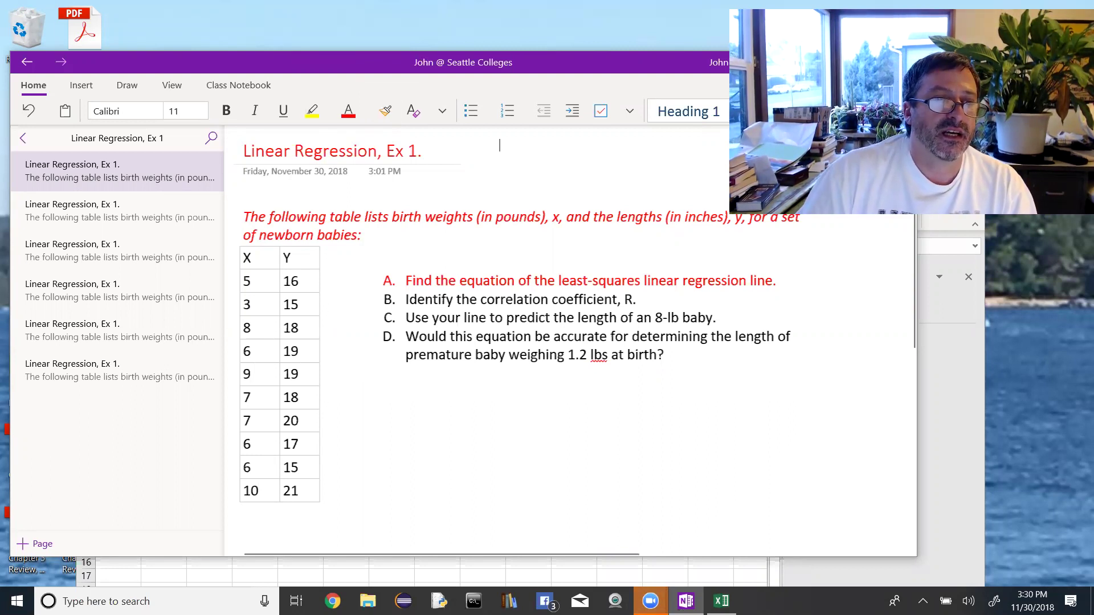
- Select the X and Y data table on the OneNote page and switch to the Excel workbook
drag(318, 524, 367, 359)
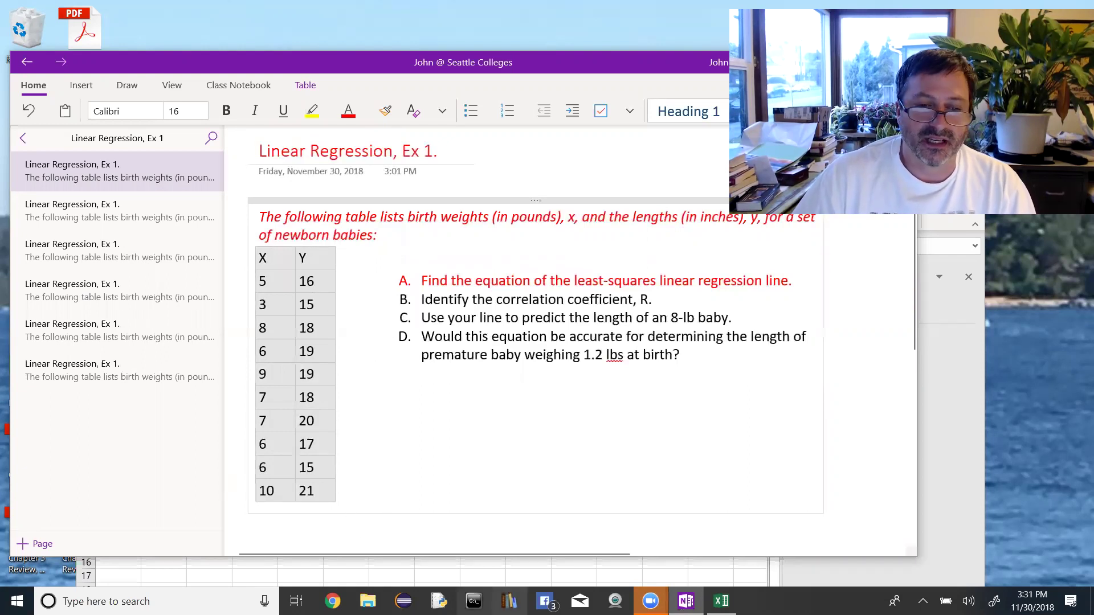
click(504, 577)
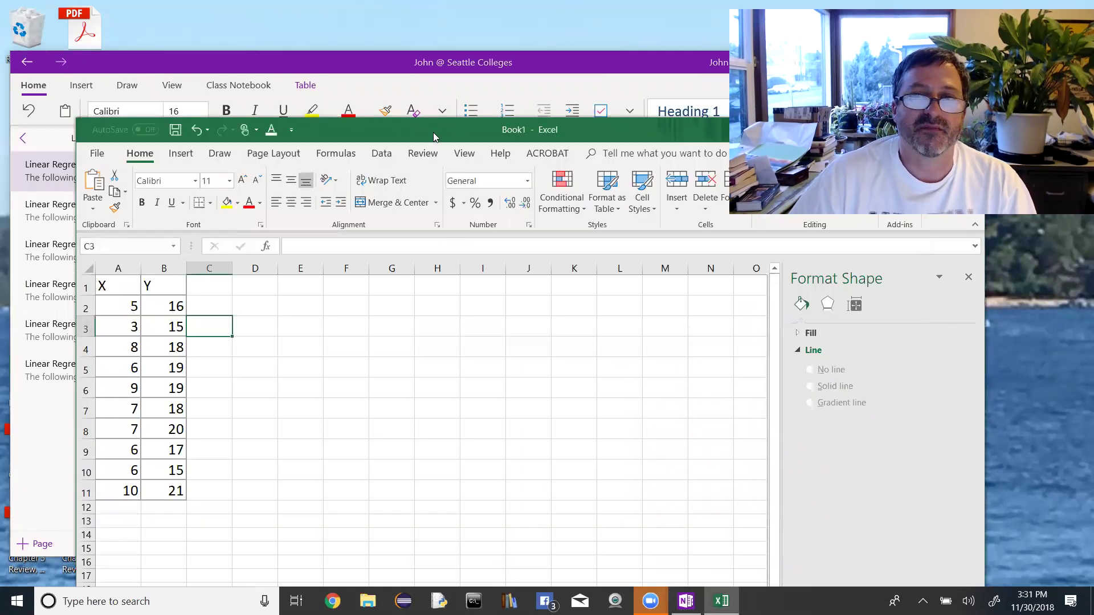
drag(433, 135, 420, 93)
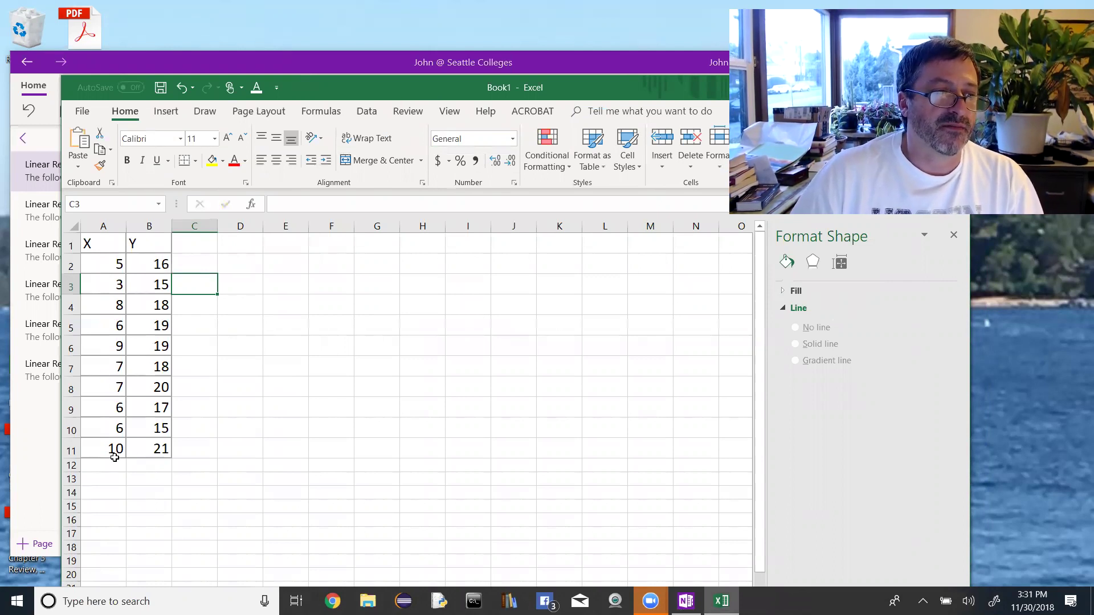
- Insert a scatter chart from the X and Y data in A1:B11, using the recommended charts
drag(106, 250, 143, 456)
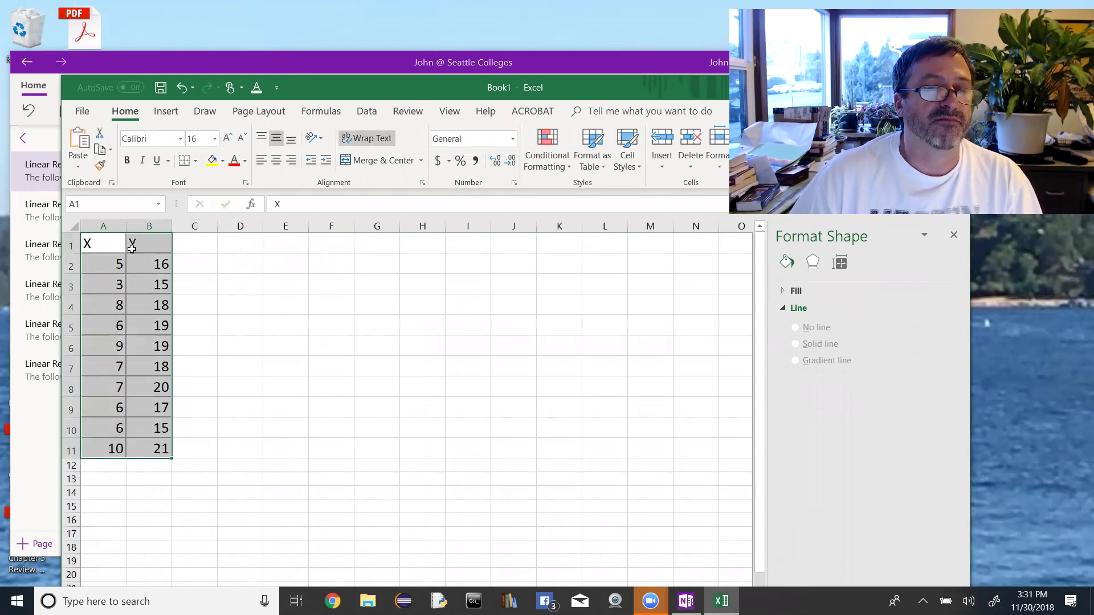
click(168, 113)
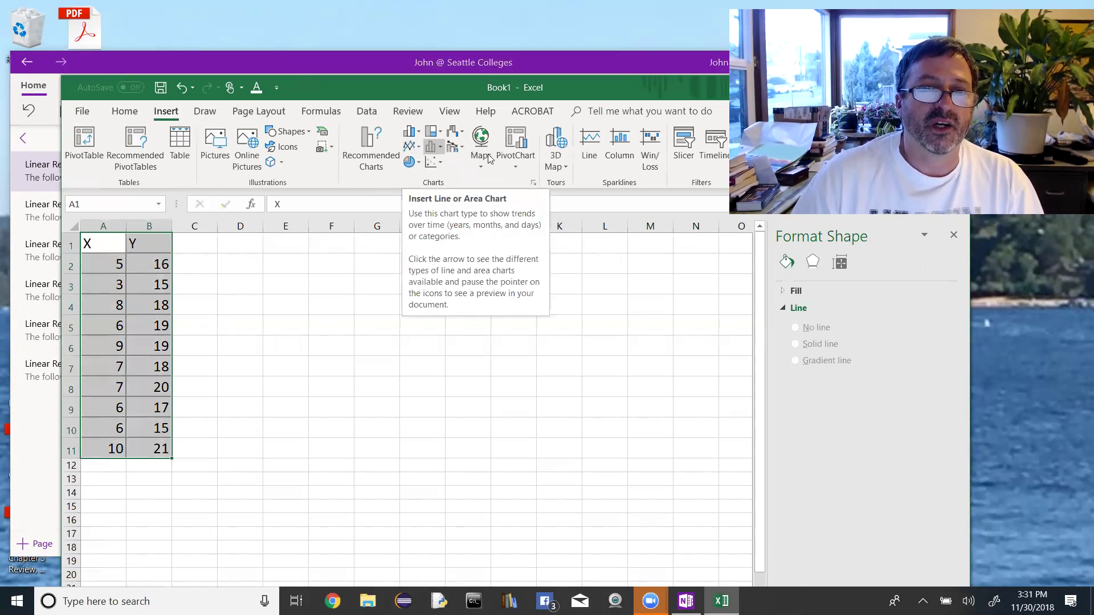
click(534, 184)
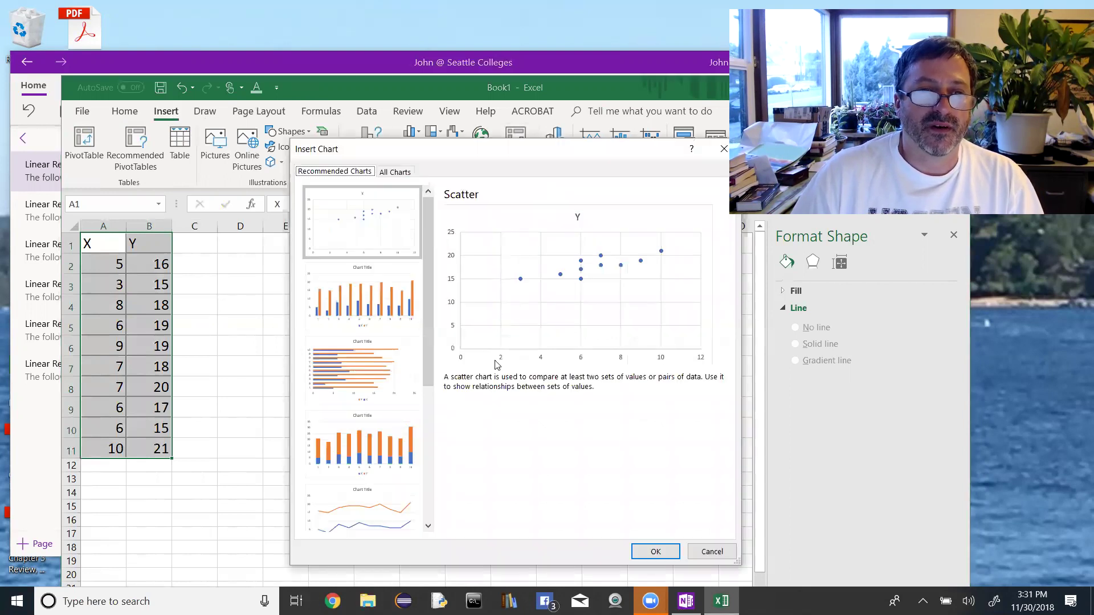
click(390, 317)
click(390, 356)
click(397, 453)
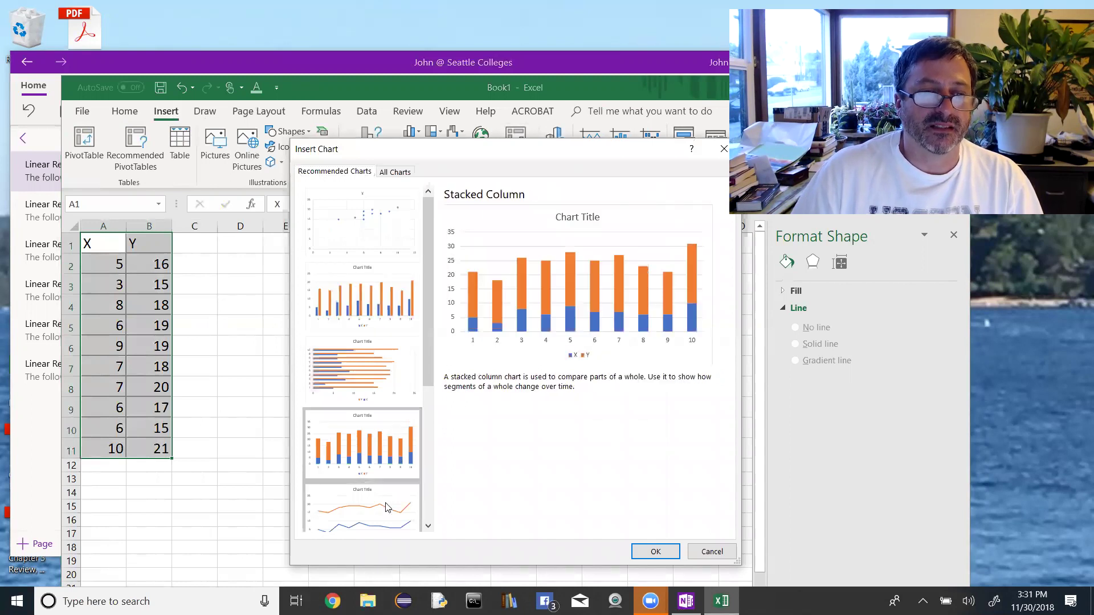
click(376, 509)
click(432, 475)
scroll(432, 474, up, 5)
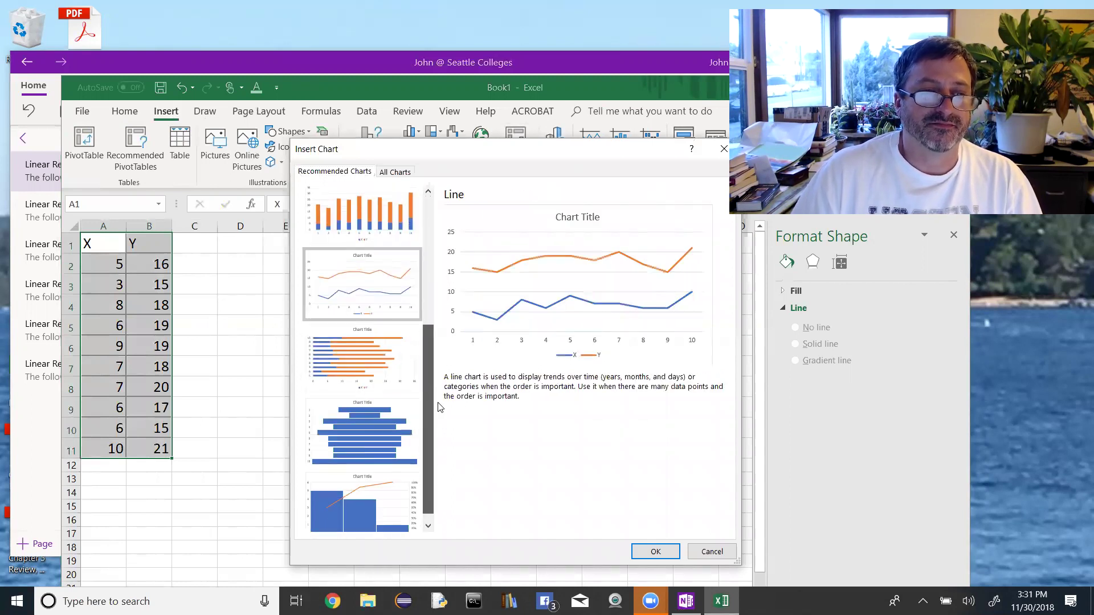
click(380, 239)
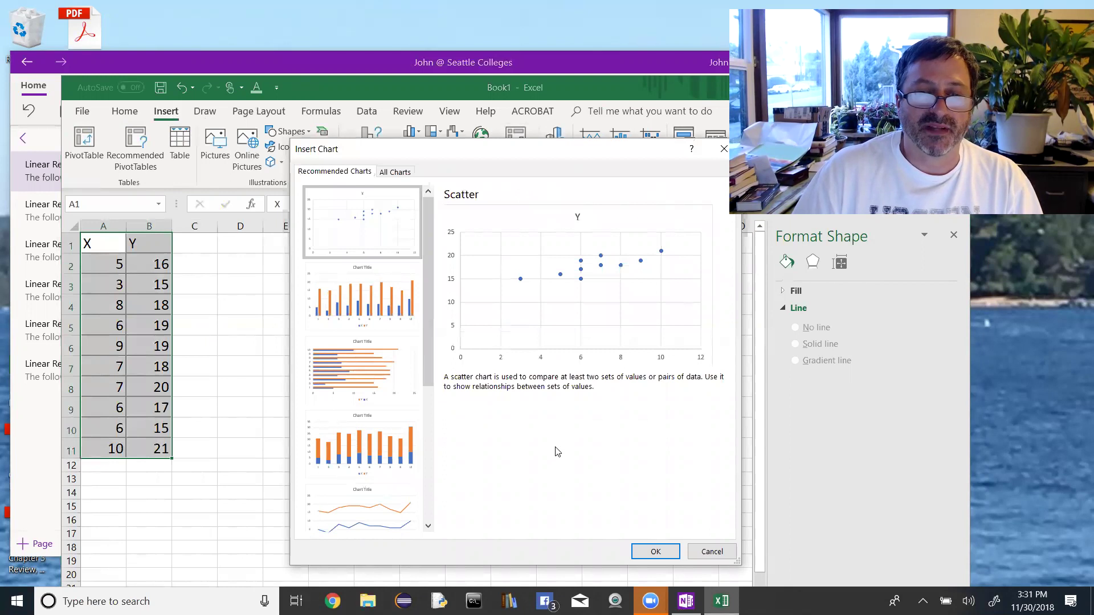
click(655, 551)
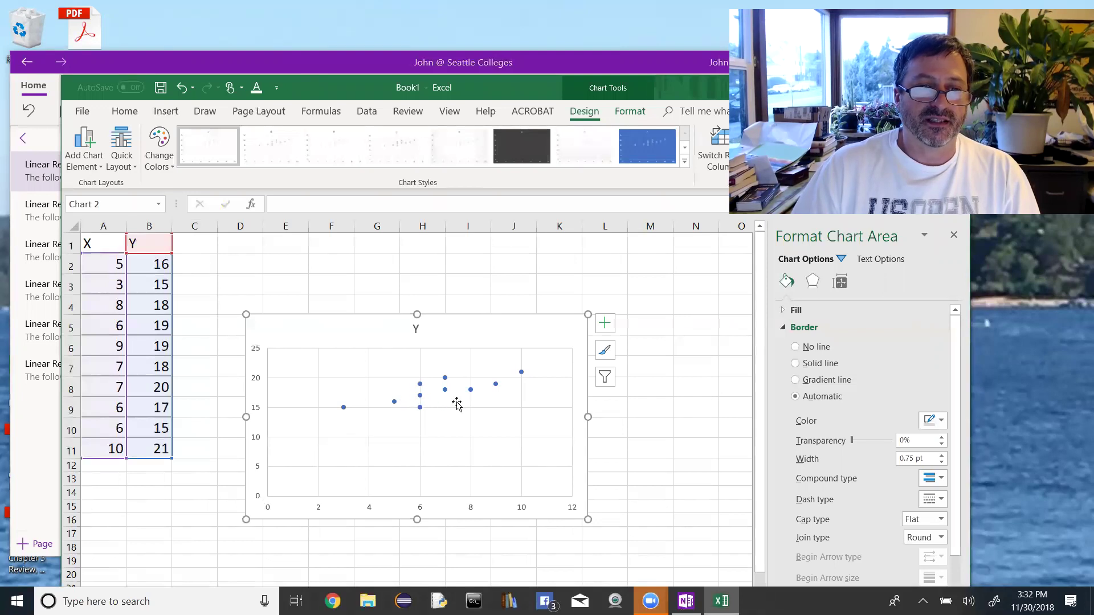
click(420, 408)
click(420, 408)
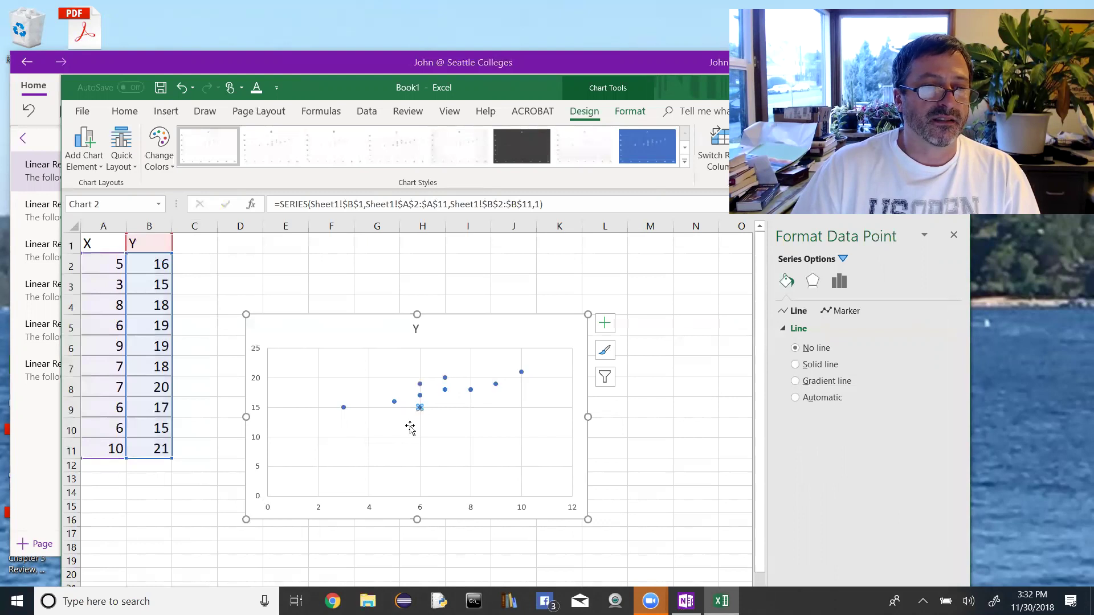
click(394, 402)
click(427, 454)
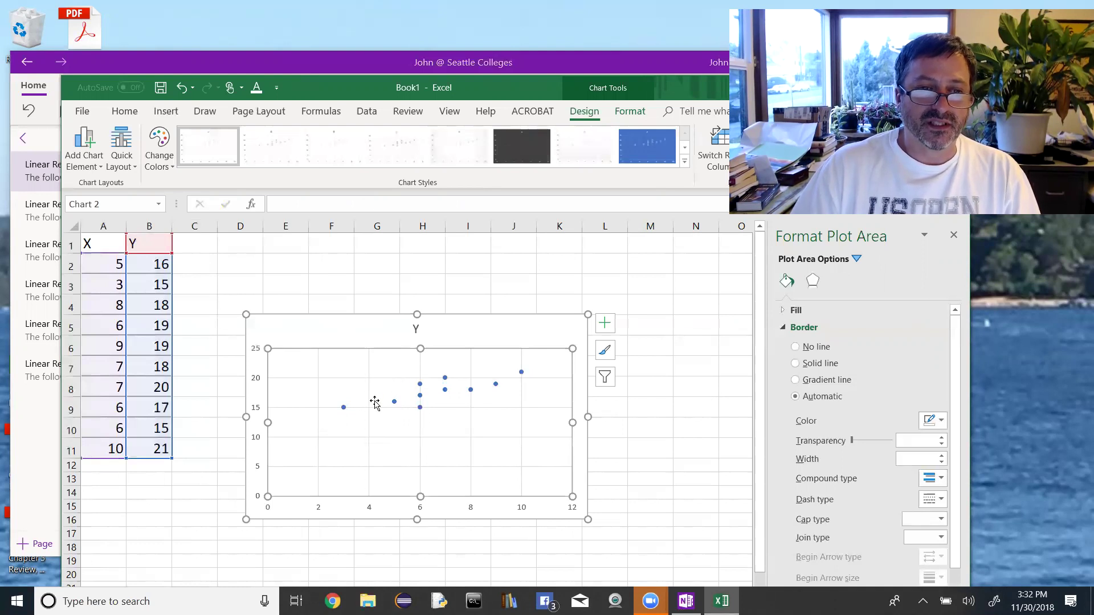
- Add a trendline to the scatter chart and deselect the chart
click(606, 330)
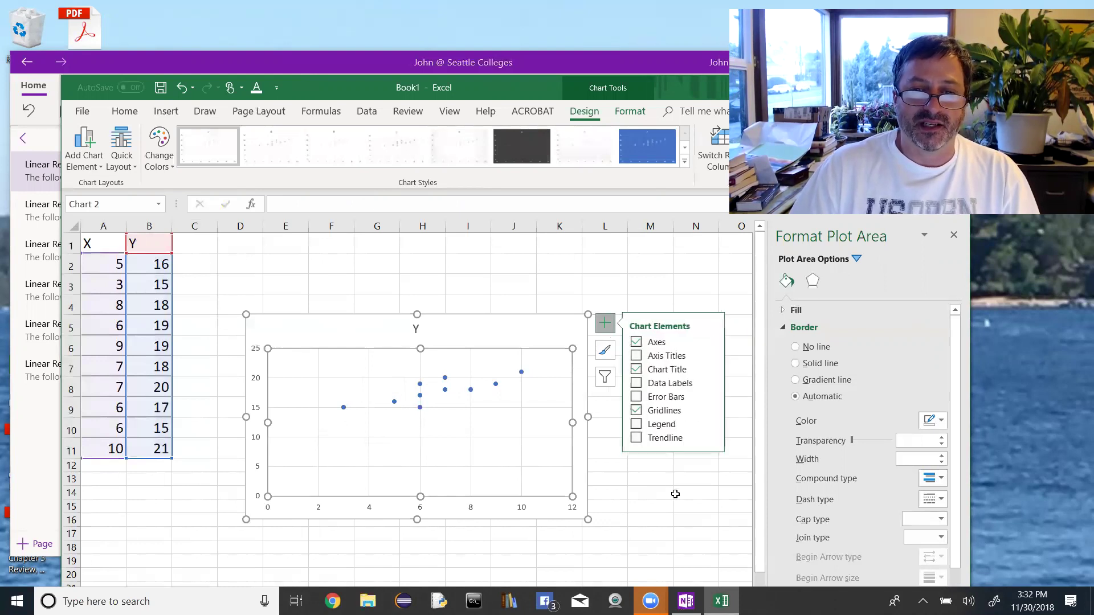
click(637, 438)
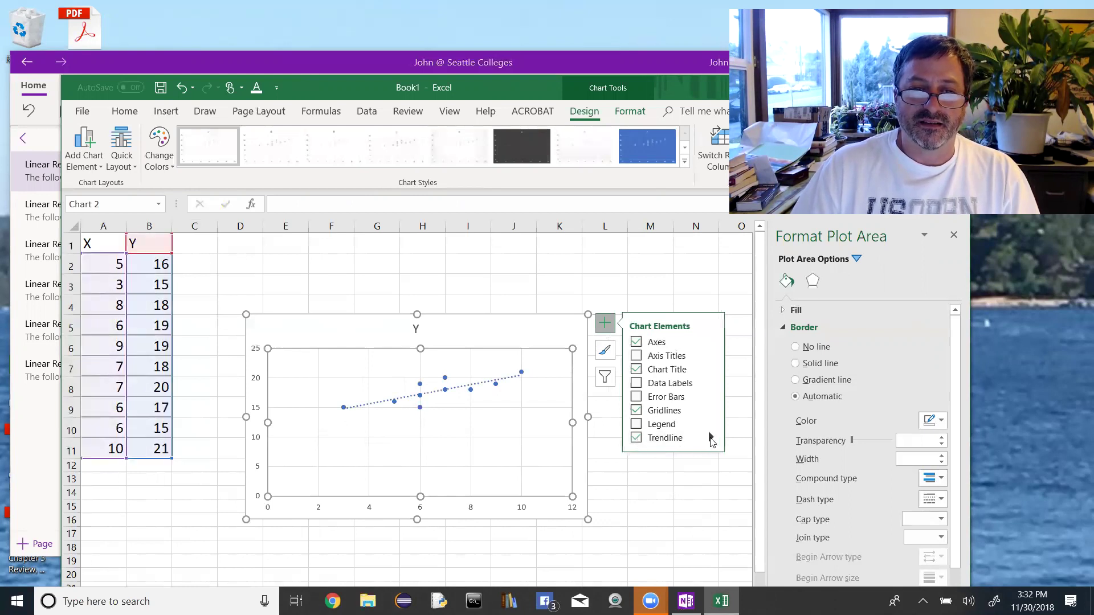
click(710, 438)
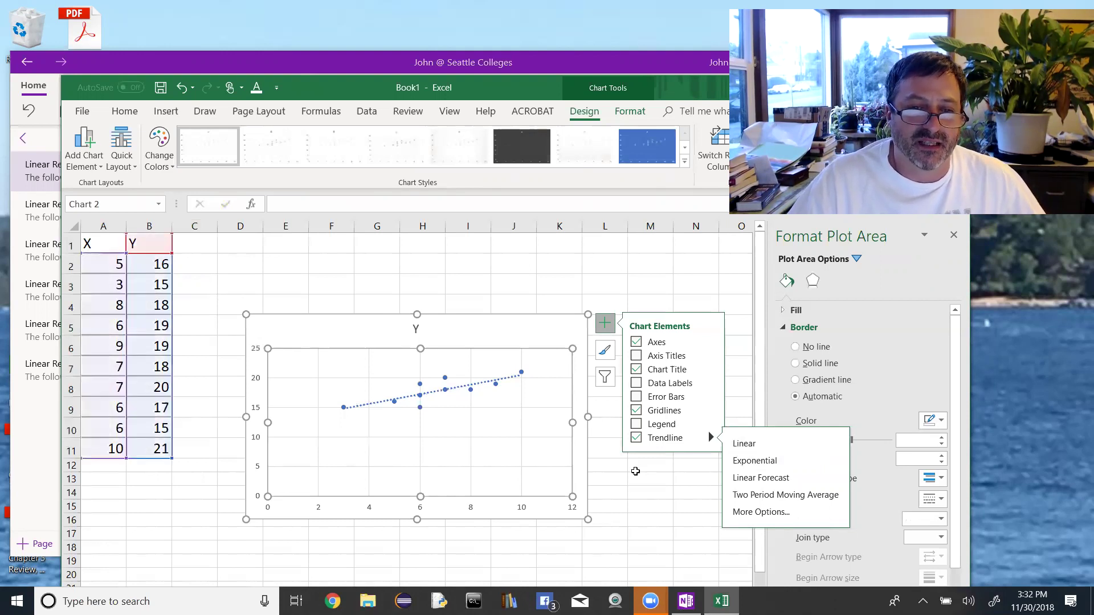
click(523, 455)
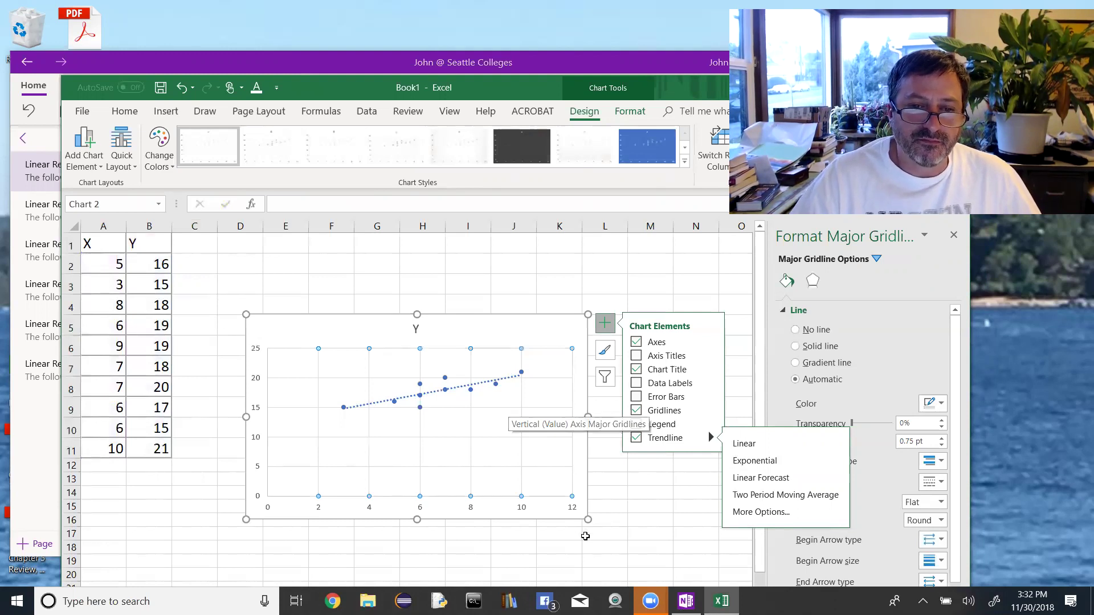
click(629, 495)
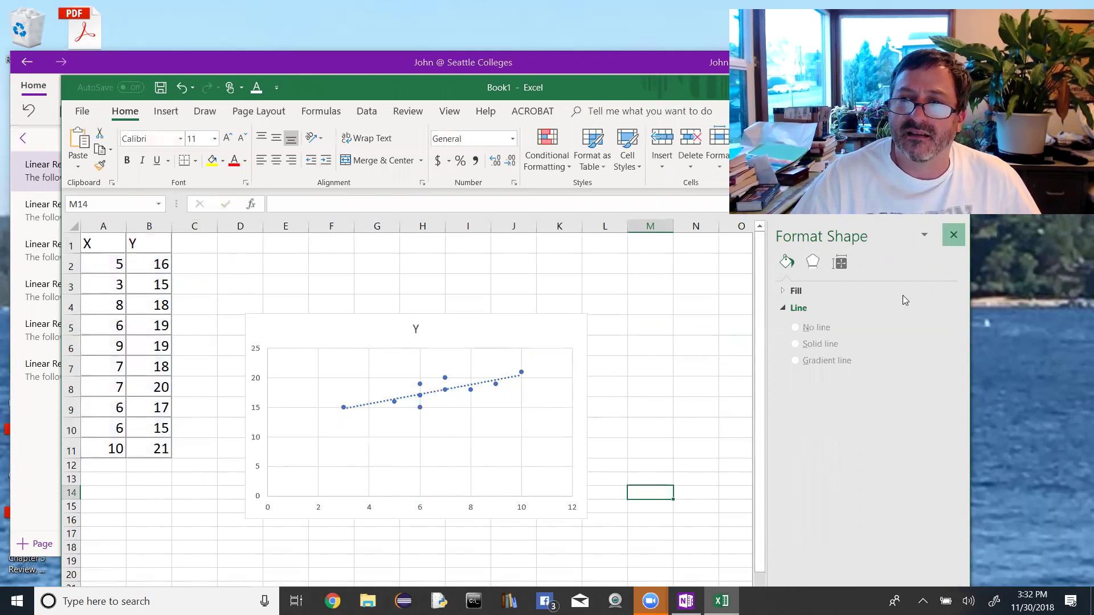
- Keep the trendline type Linear and display its equation and R-squared value on the chart
double_click(510, 382)
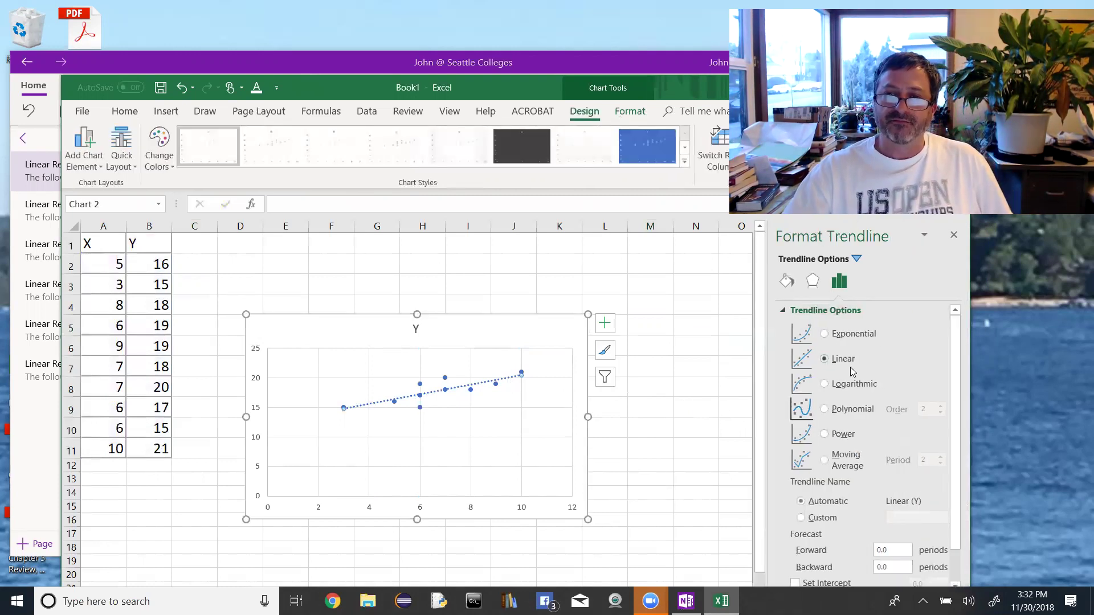
click(825, 334)
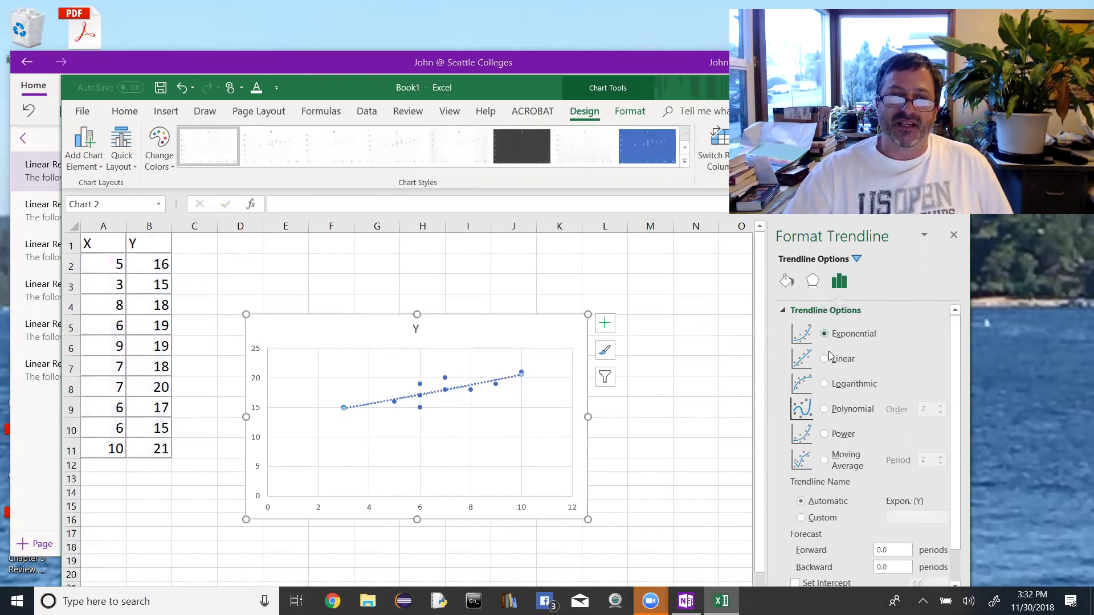
click(825, 359)
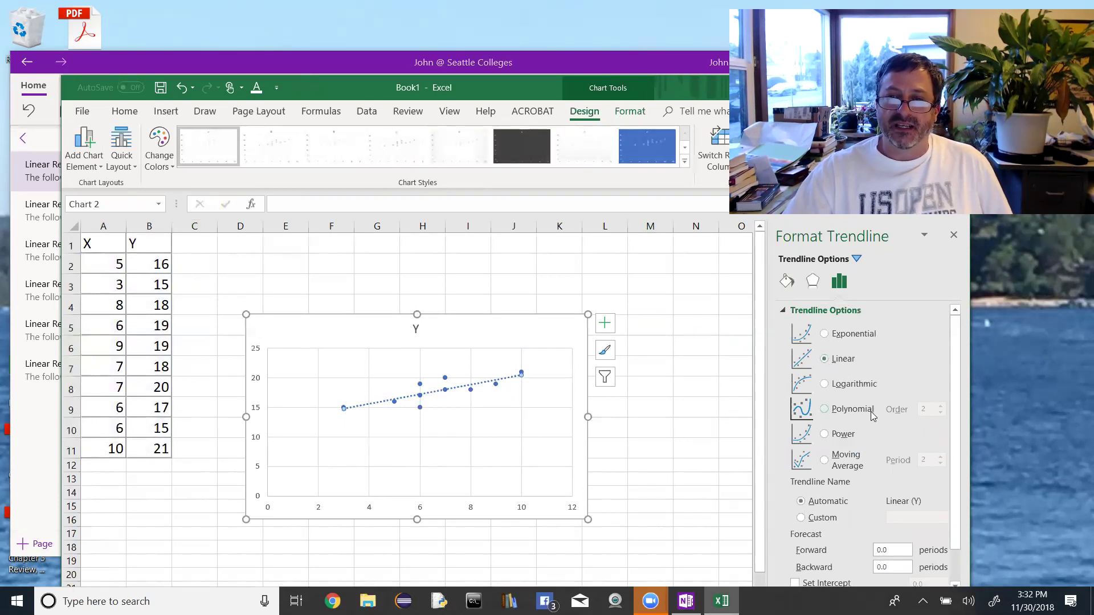
scroll(882, 438, down, 2)
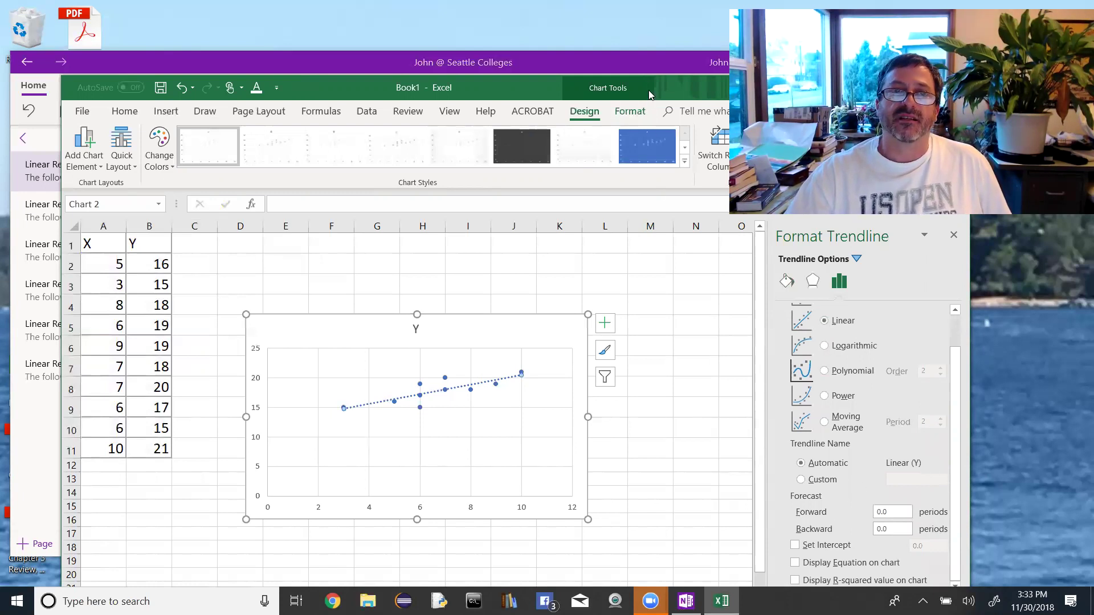
drag(648, 90, 636, 31)
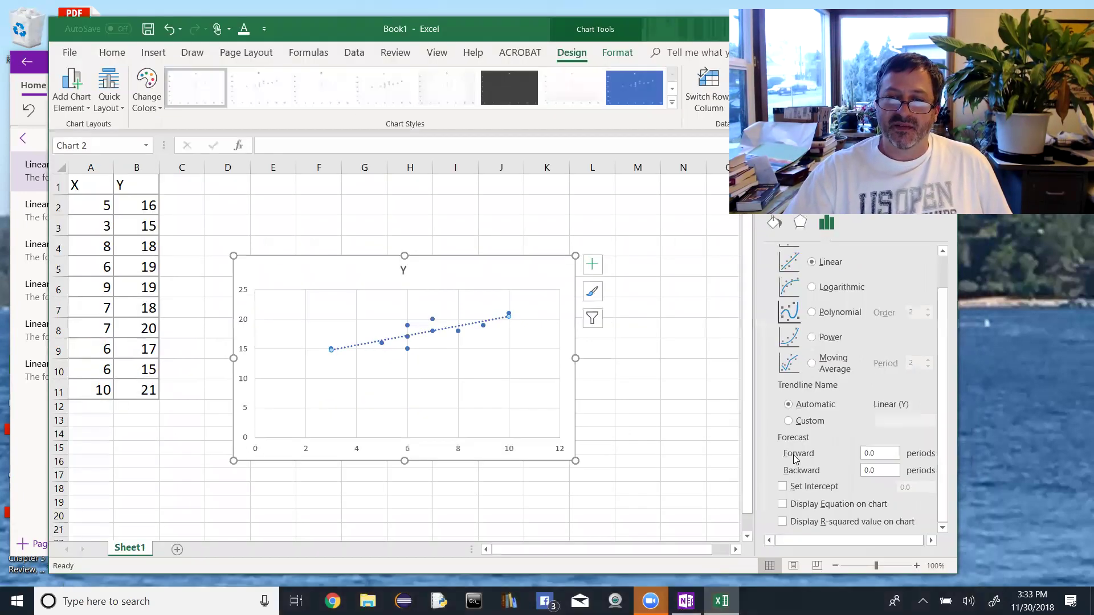
click(796, 506)
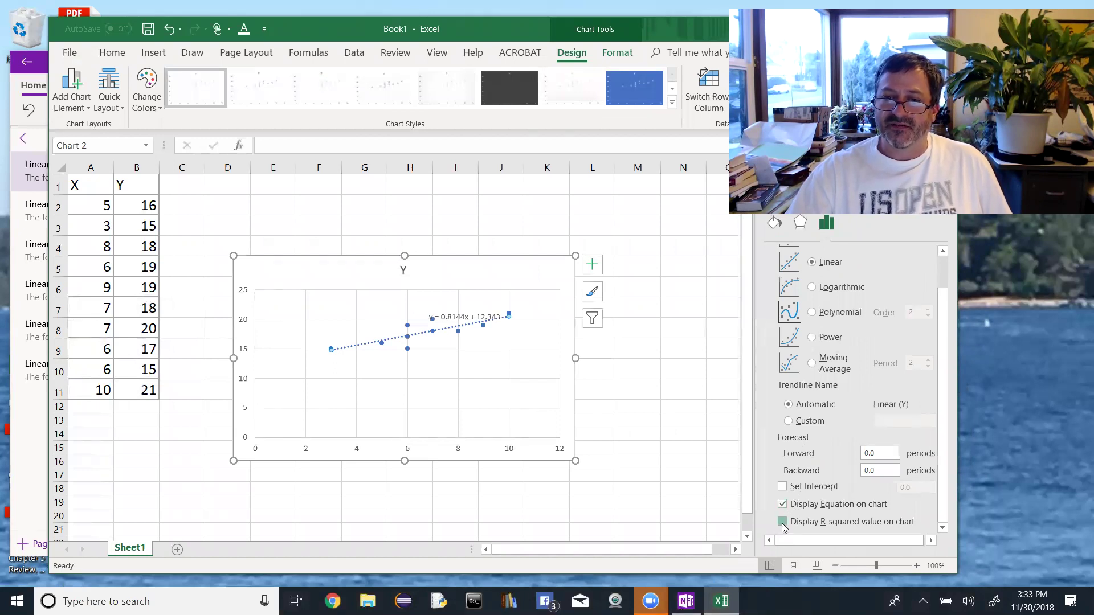
click(782, 522)
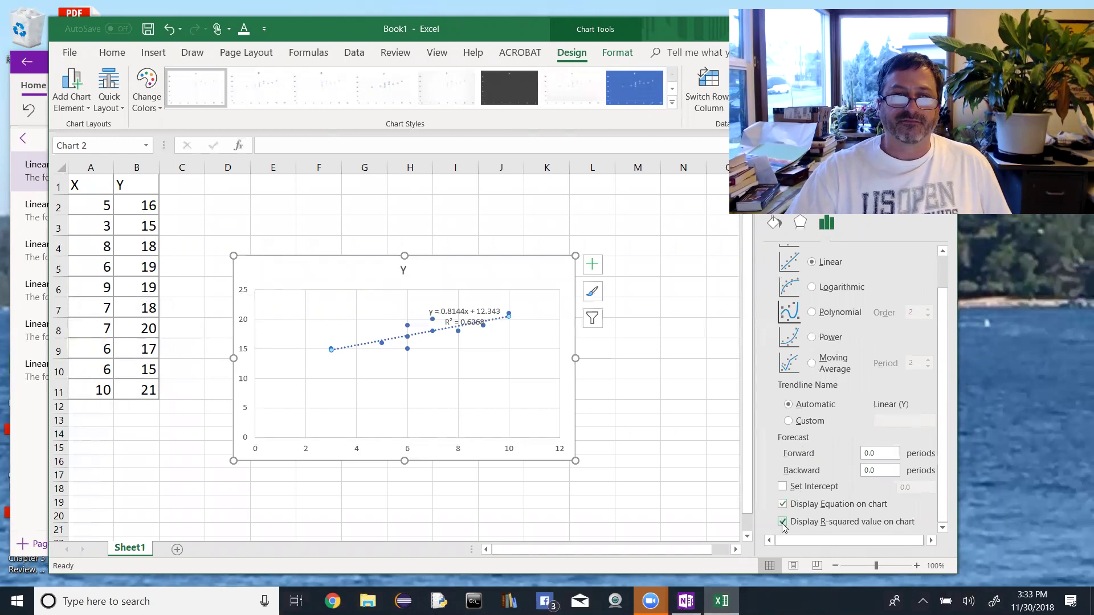
- Move the trendline equation label to the chart's upper-left area, clear of the data points, and set its font size to 16
drag(472, 313, 311, 299)
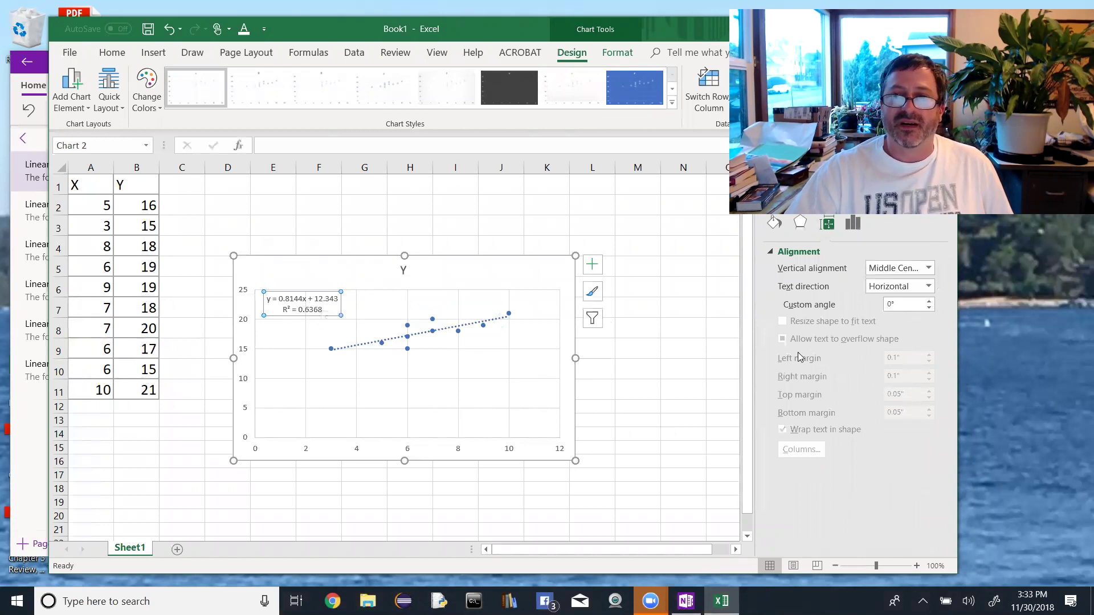
drag(332, 307, 262, 306)
click(326, 264)
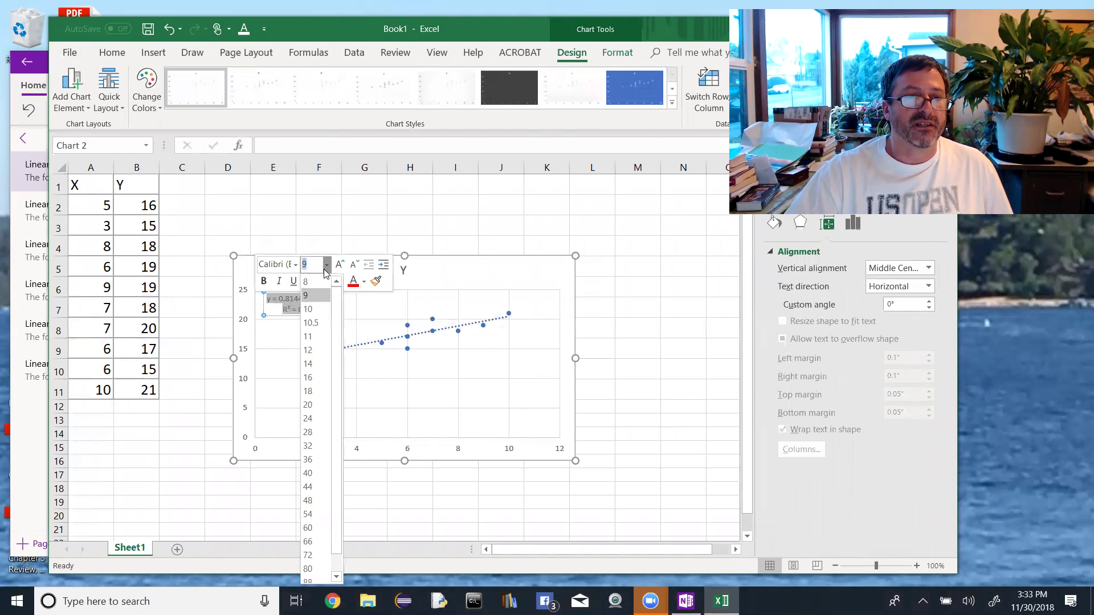
click(308, 377)
click(313, 317)
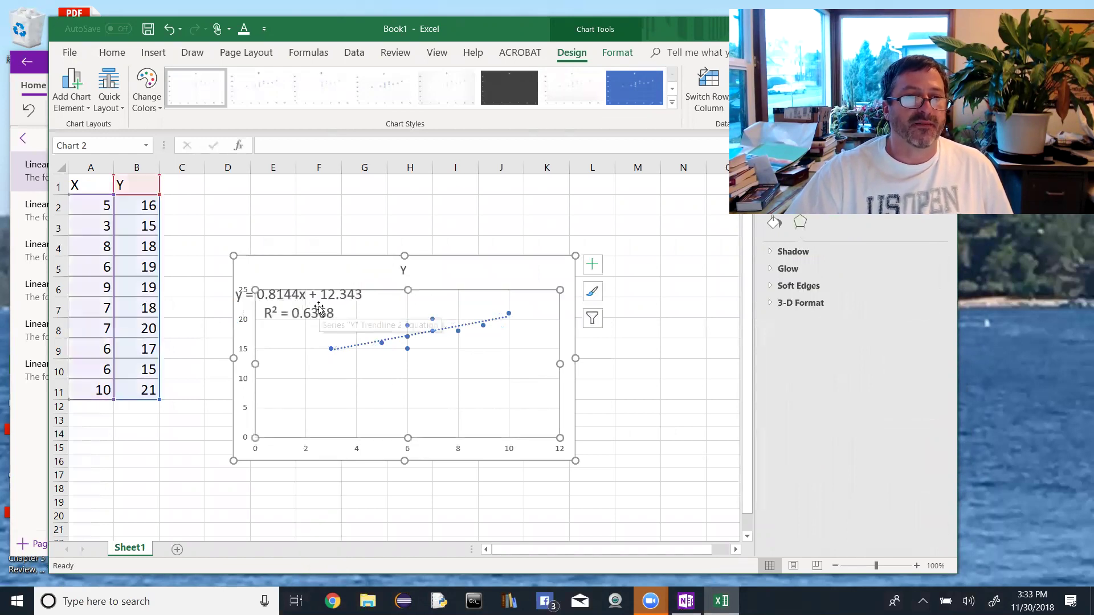
drag(320, 307, 360, 297)
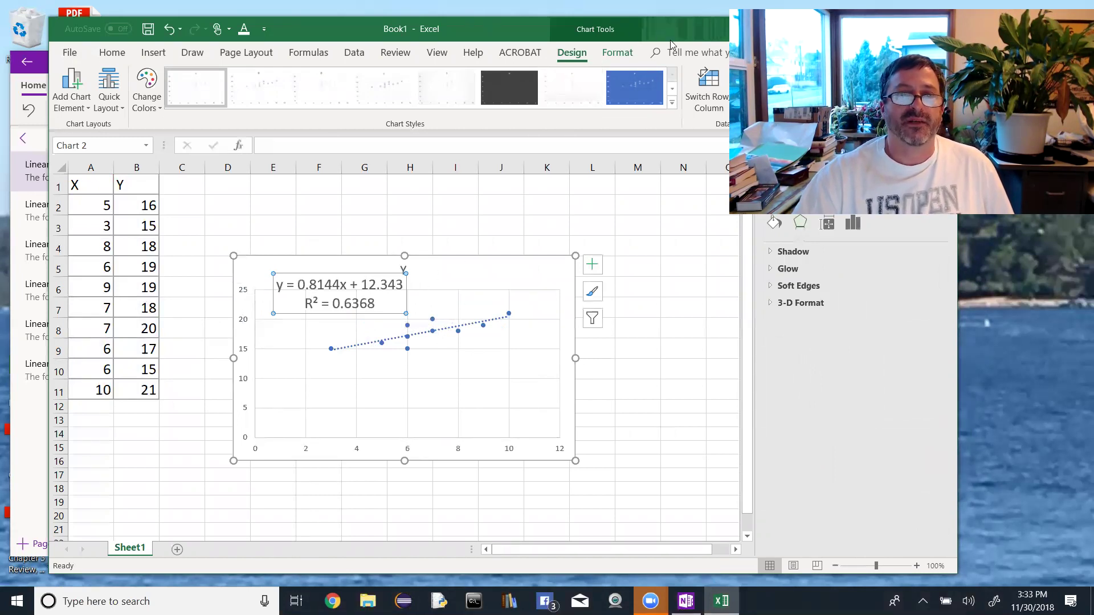
- Move the Excel window aside, switch back to OneNote and open the second "Linear Regression, Ex 1." page
drag(656, 30, 670, 40)
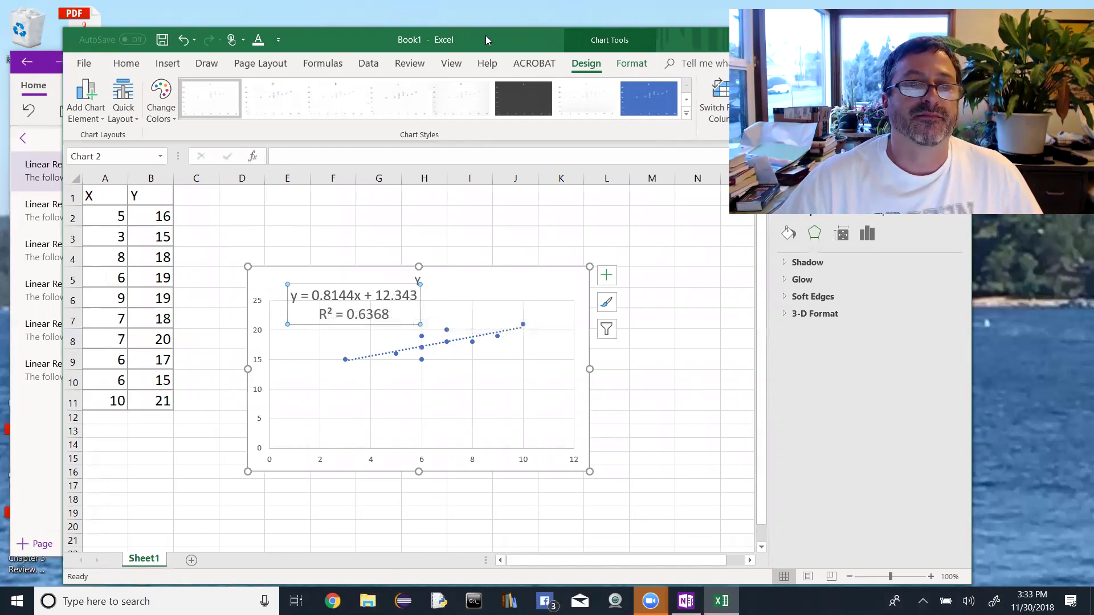
drag(485, 35, 496, 187)
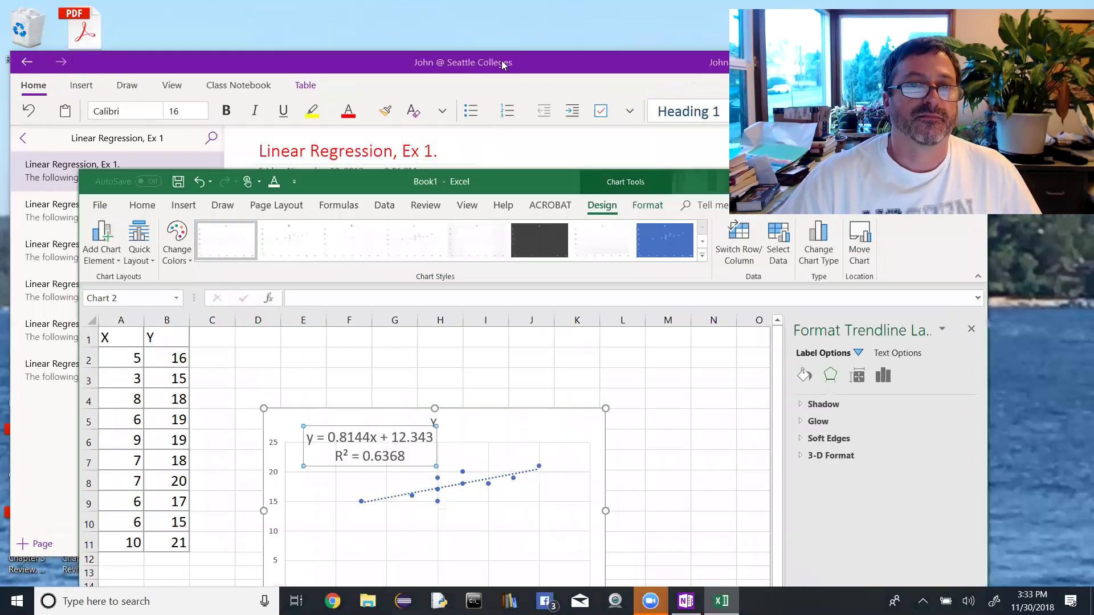
click(522, 58)
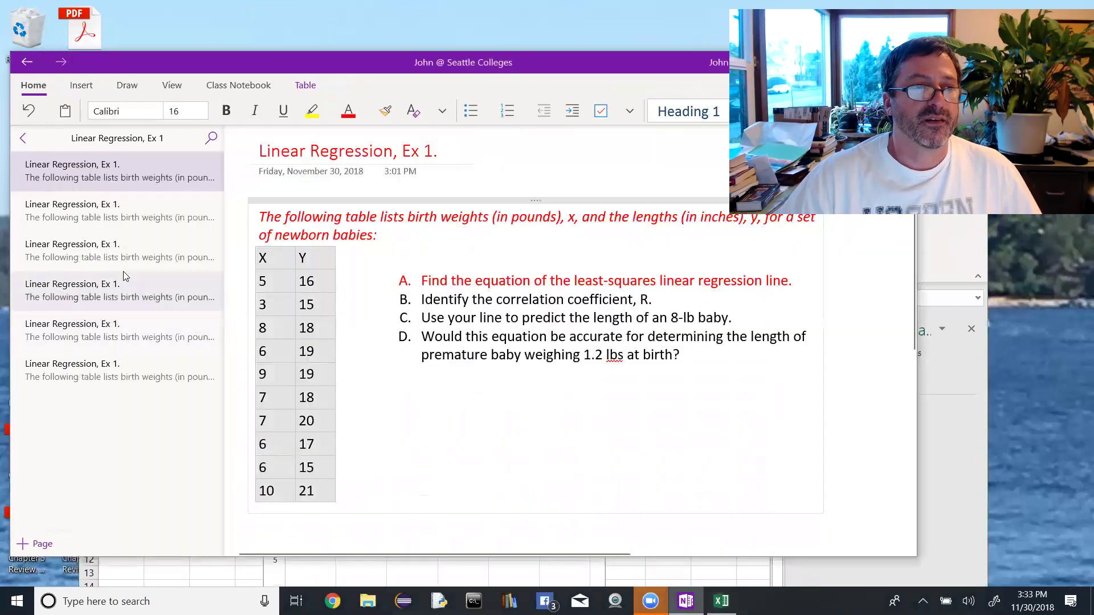
click(106, 217)
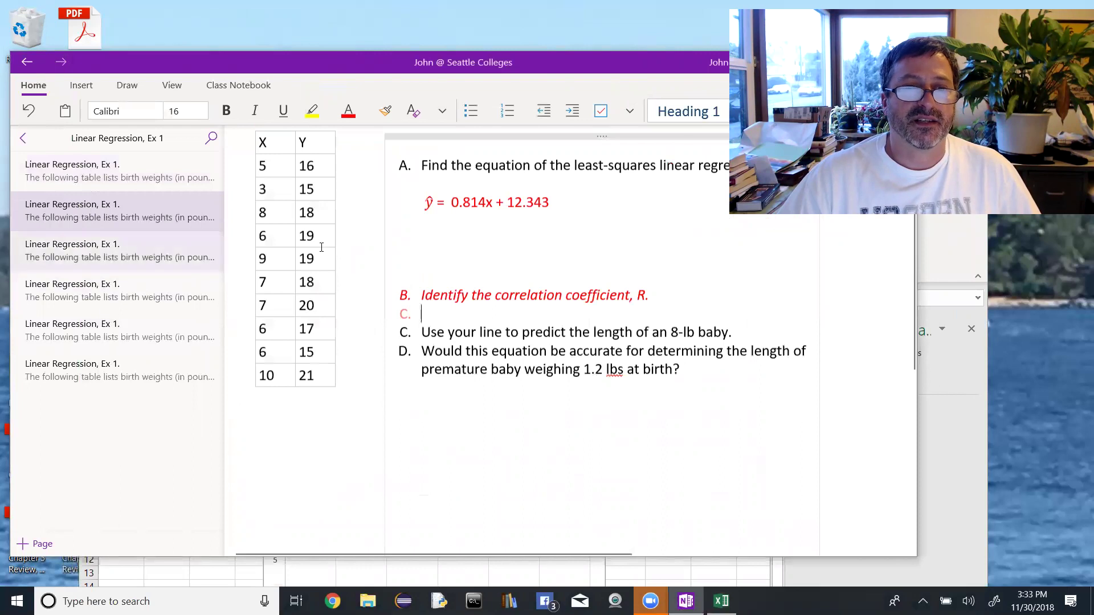
- Remove the empty numbered item above question B and select the ŷ symbol in the regression equation under question A
click(453, 266)
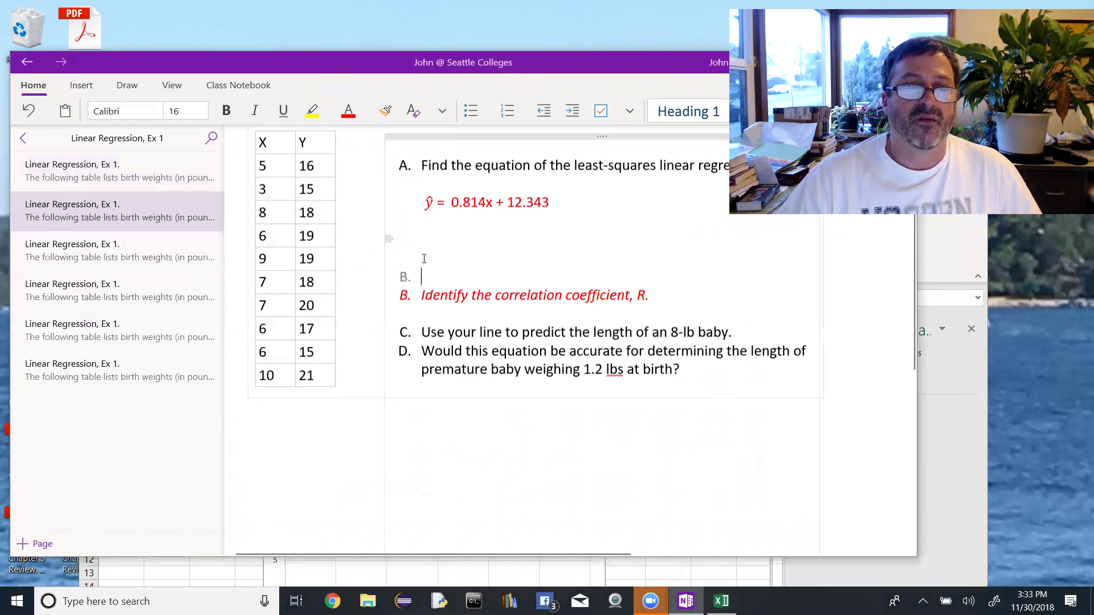
key(BackSpace)
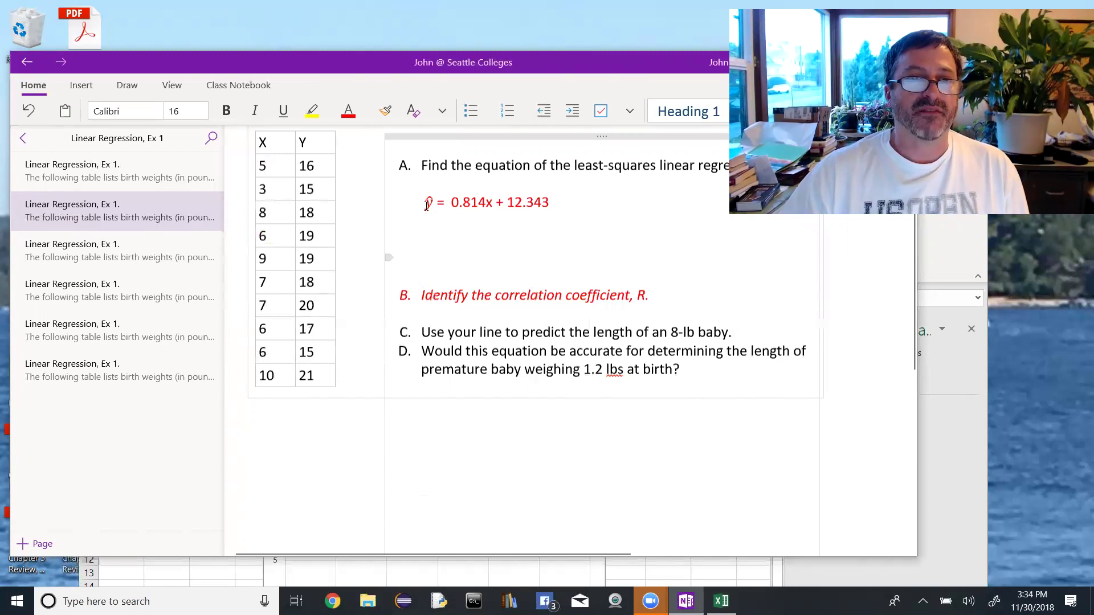
key(Up)
key(Up)
key(Up)
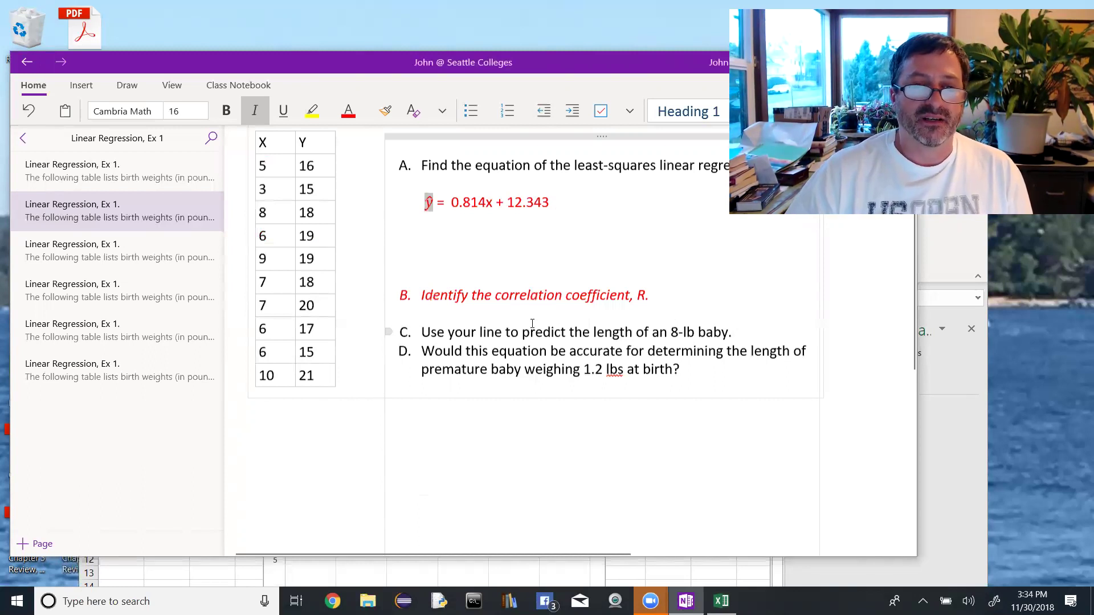
- In the Excel workbook, compute the correlation coefficient in cell G2 with the formula =SQRT(0.6368)
click(531, 317)
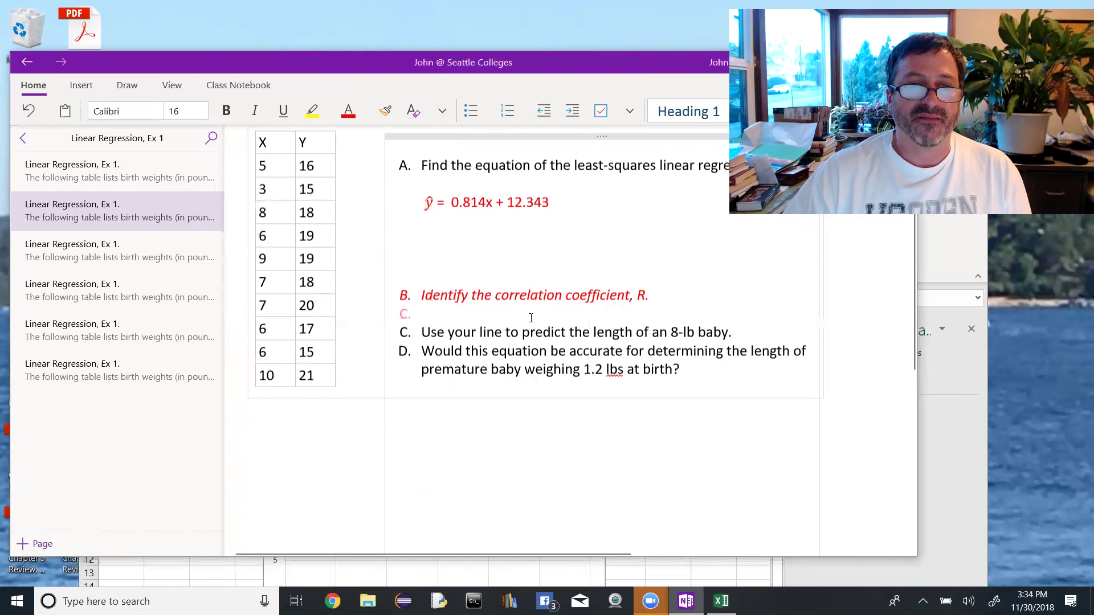
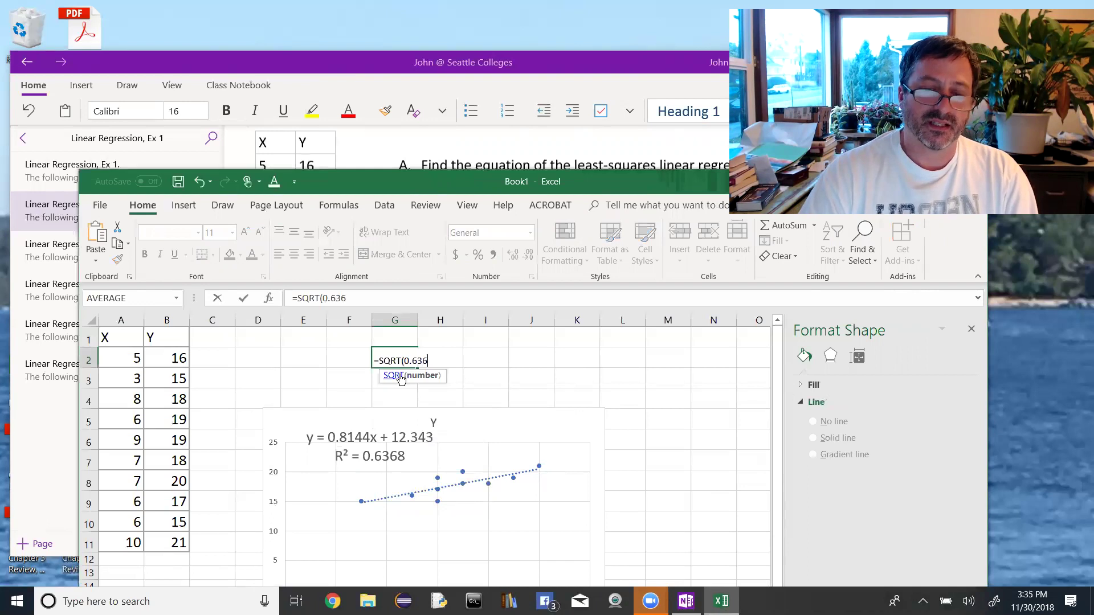
text(8))
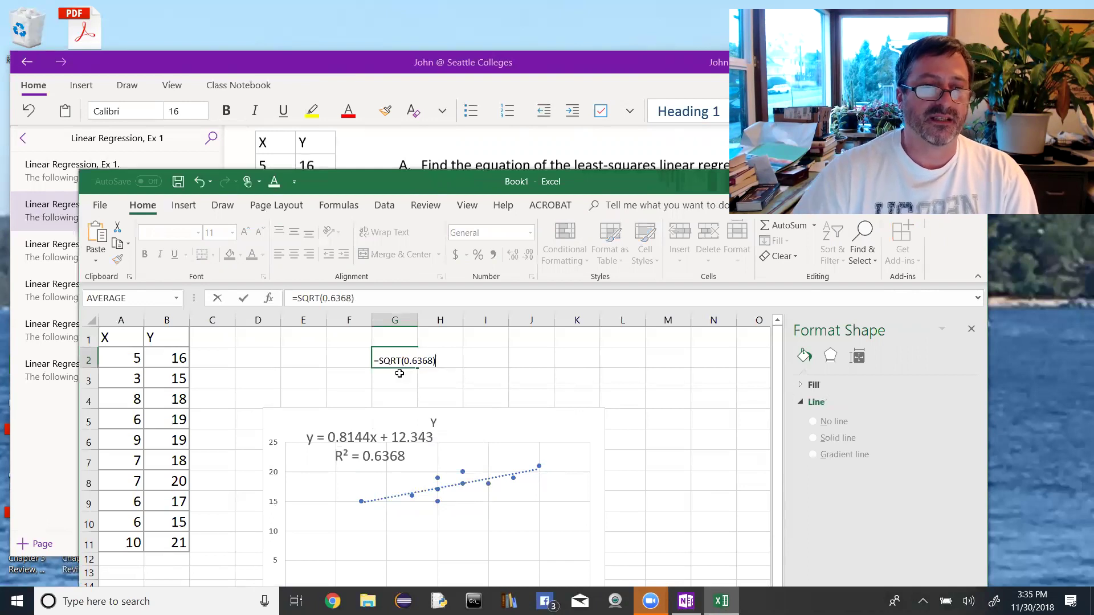
key(Tab)
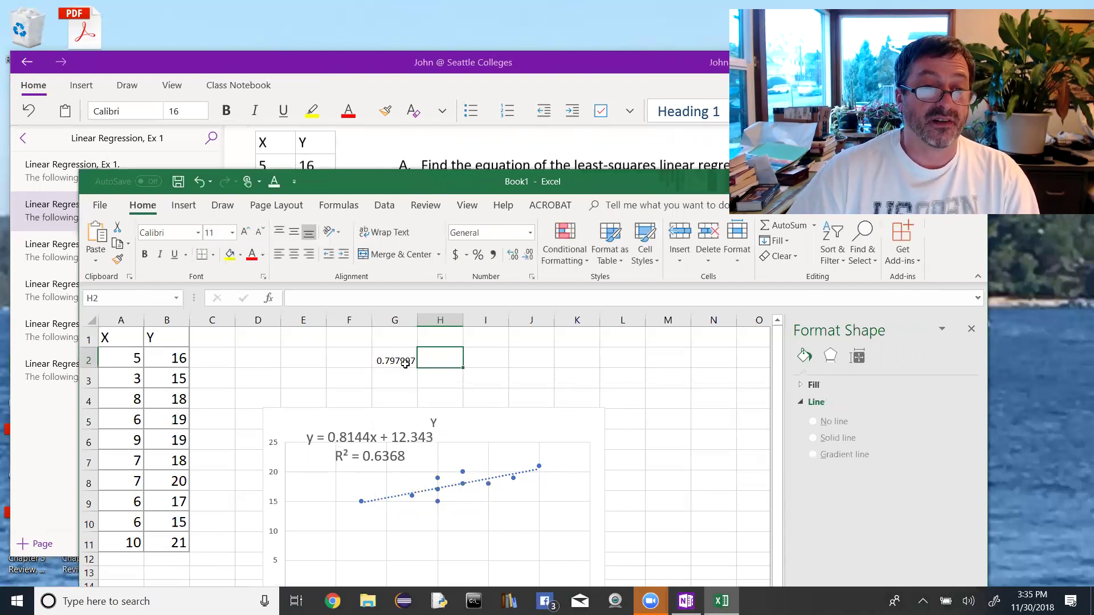
- Format the square-root result in cell G2 to show four decimal places
click(404, 363)
click(519, 259)
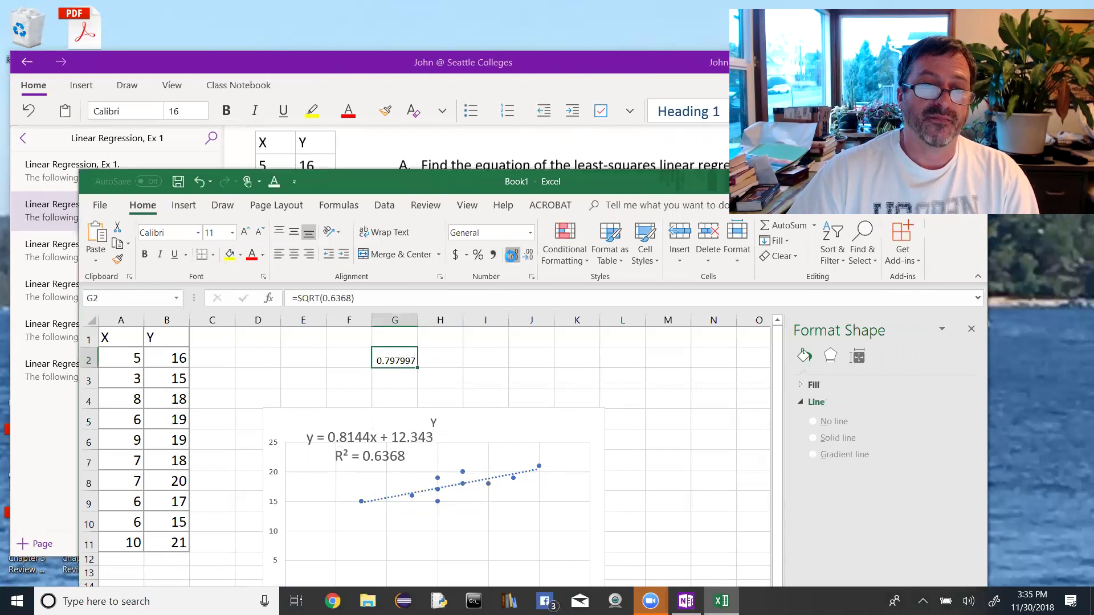
click(525, 258)
click(526, 258)
click(525, 258)
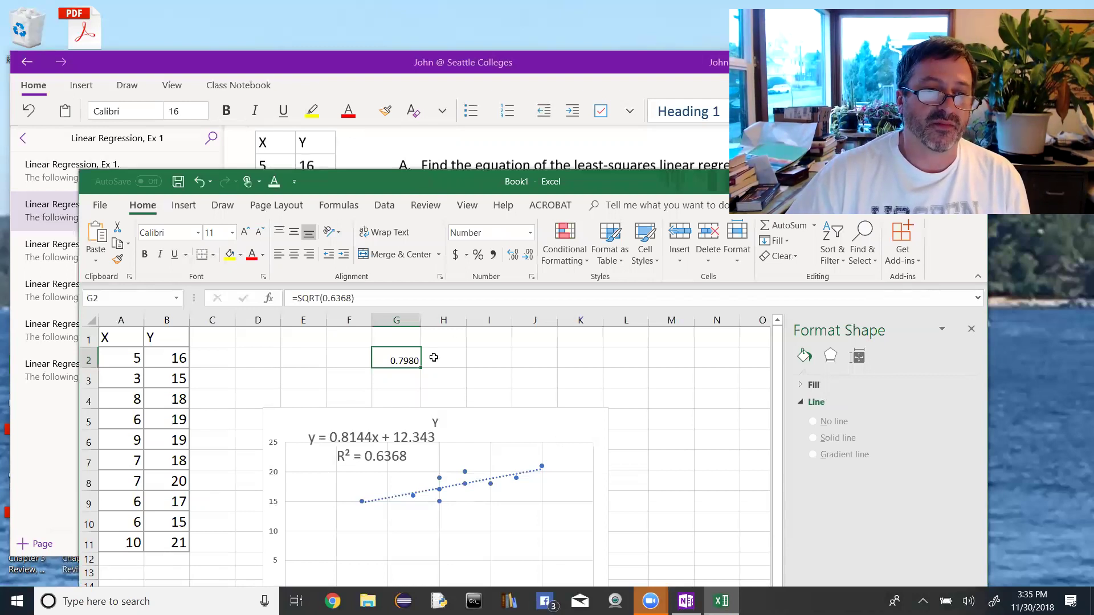
- Switch back to OneNote, open the third "Linear Regression, Ex 1." page and select the "R = SQRT(0.6368) = 0.798" line
click(447, 139)
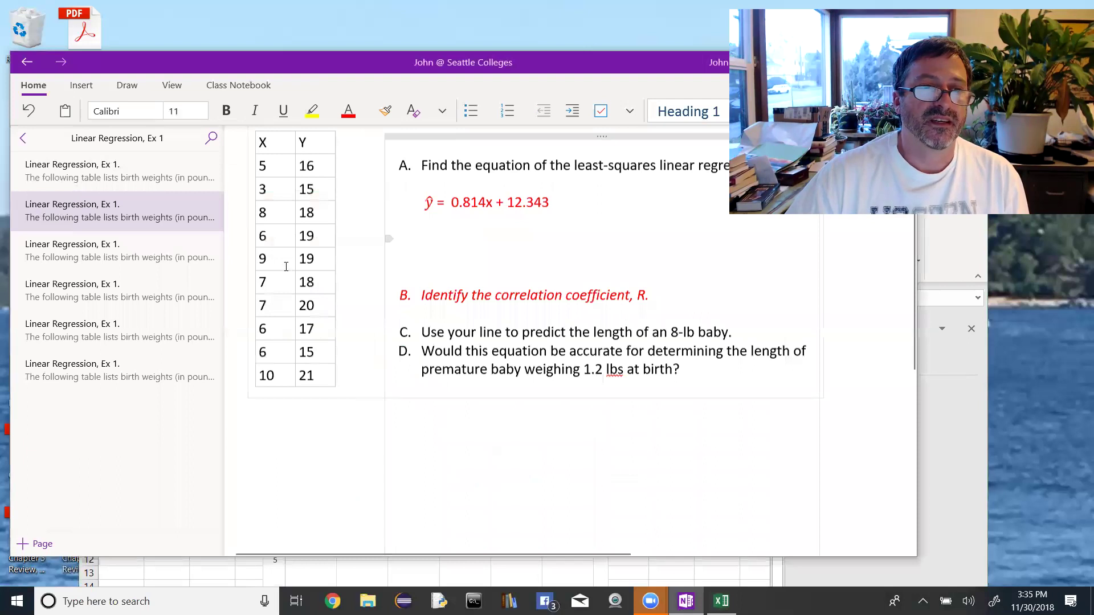
click(124, 251)
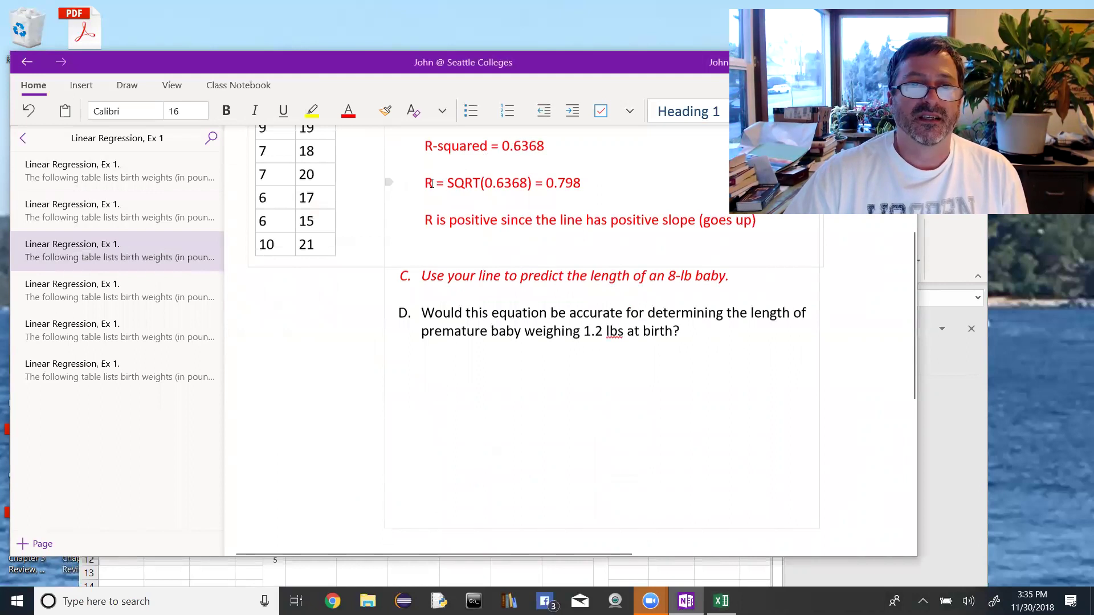
drag(422, 184, 593, 186)
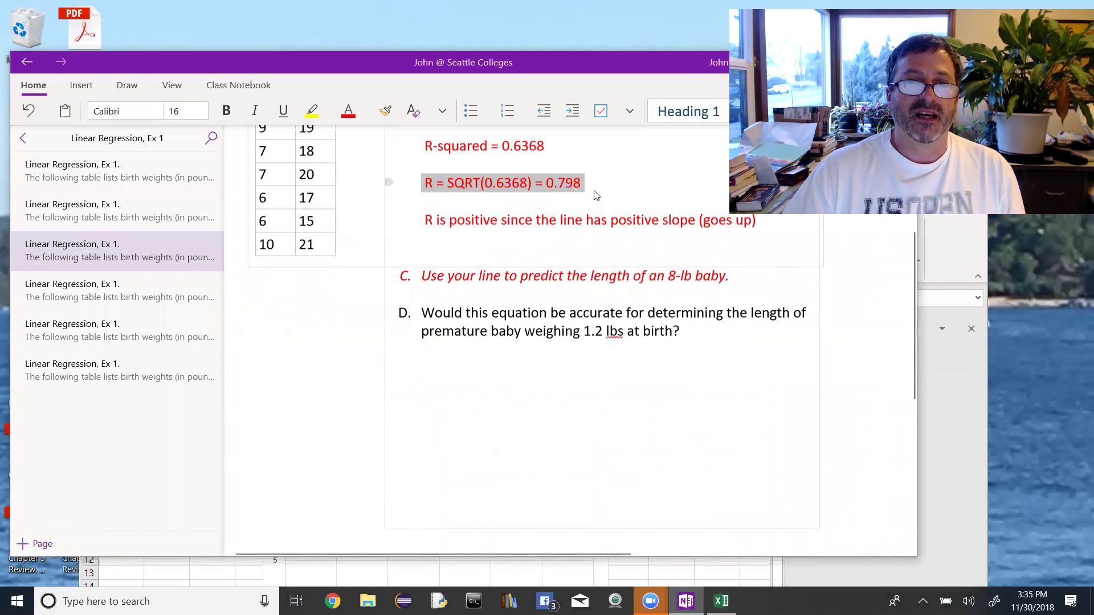
- Italicize the word "positive" in the sentence about the sign of R under question B
click(512, 254)
drag(449, 221, 498, 223)
click(255, 110)
click(554, 250)
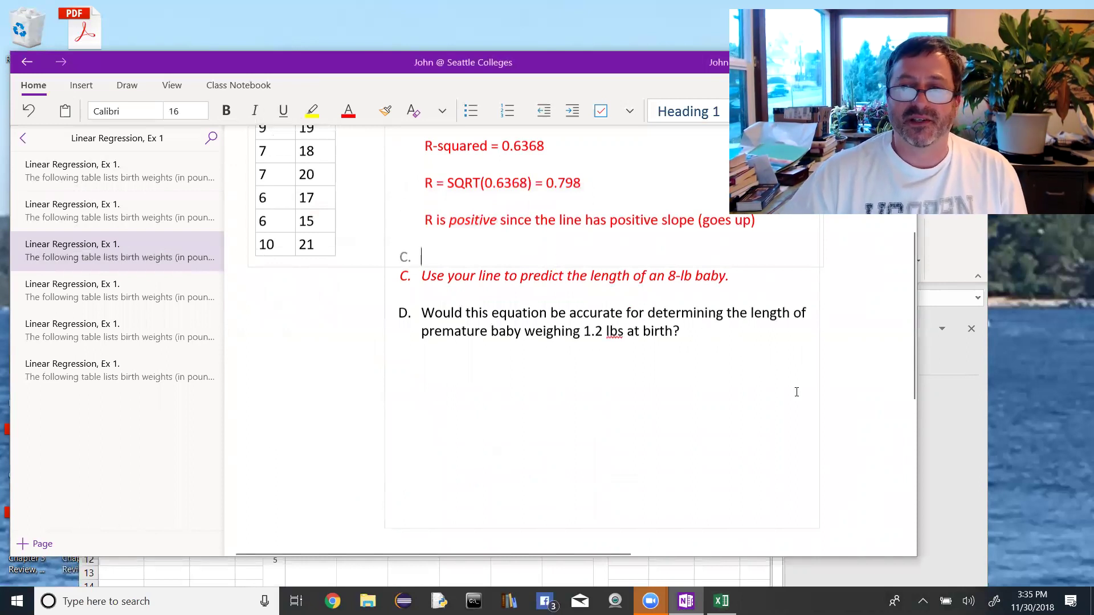
- Compare the R answer under question B in OneNote with the square-root result and scatter chart in Excel, ending in OneNote
click(960, 419)
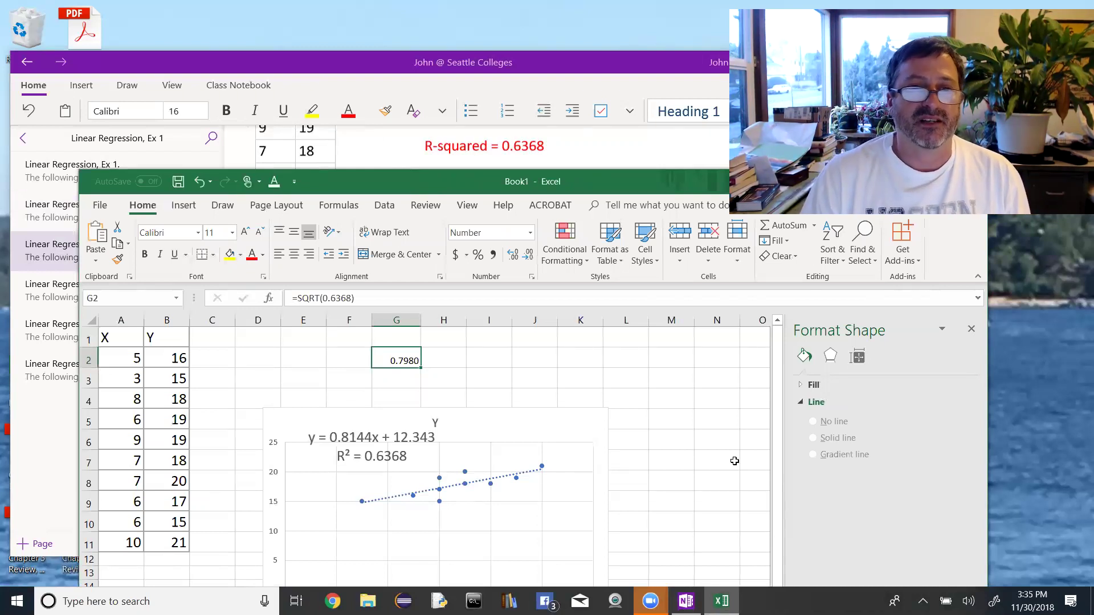
click(618, 137)
double_click(568, 181)
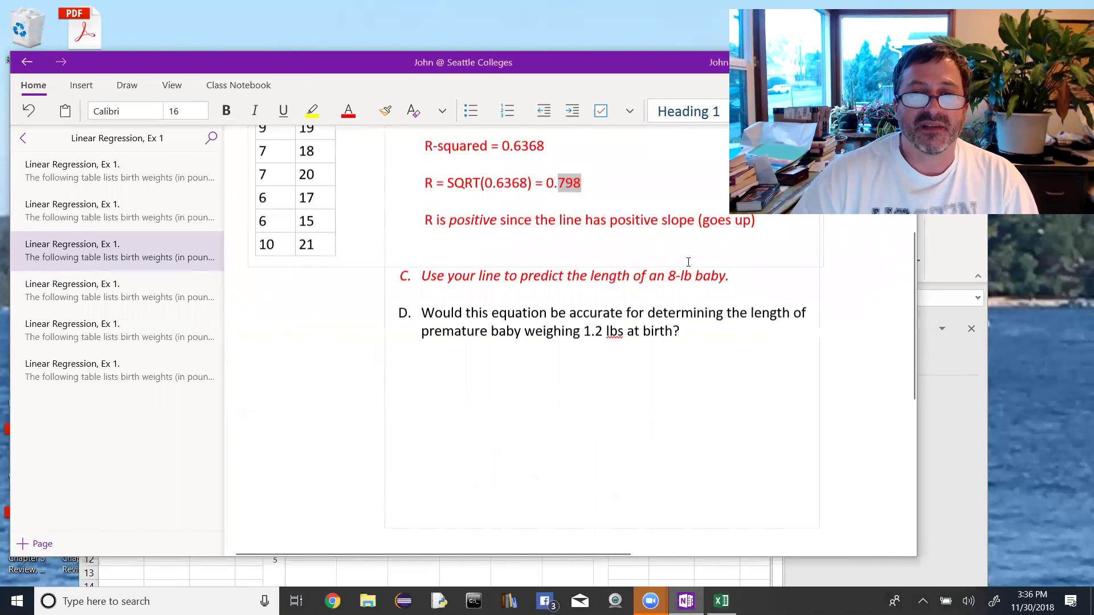
click(929, 441)
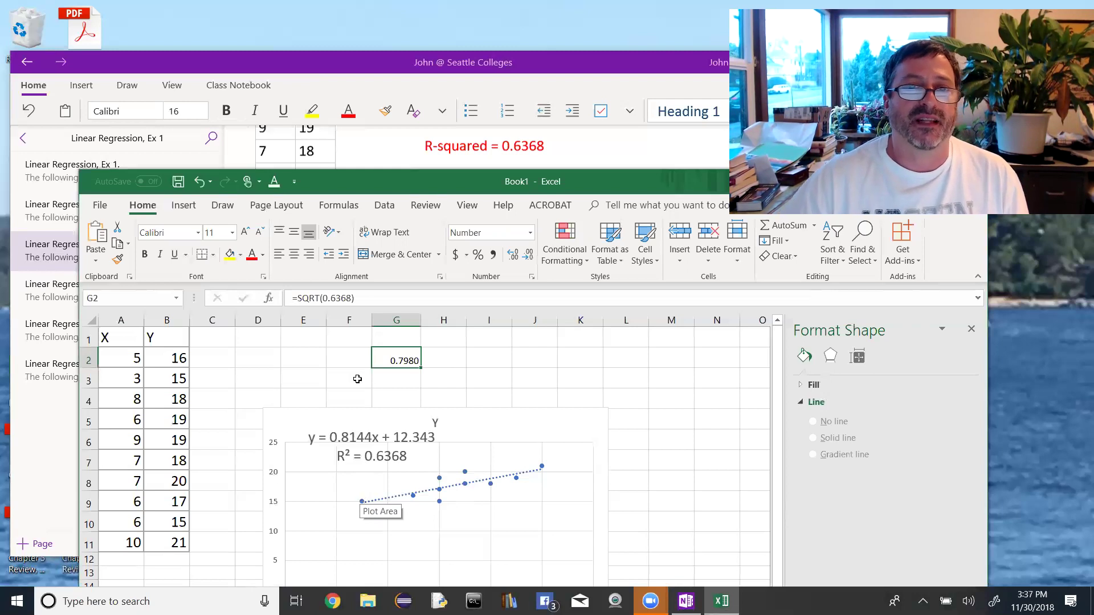
click(453, 158)
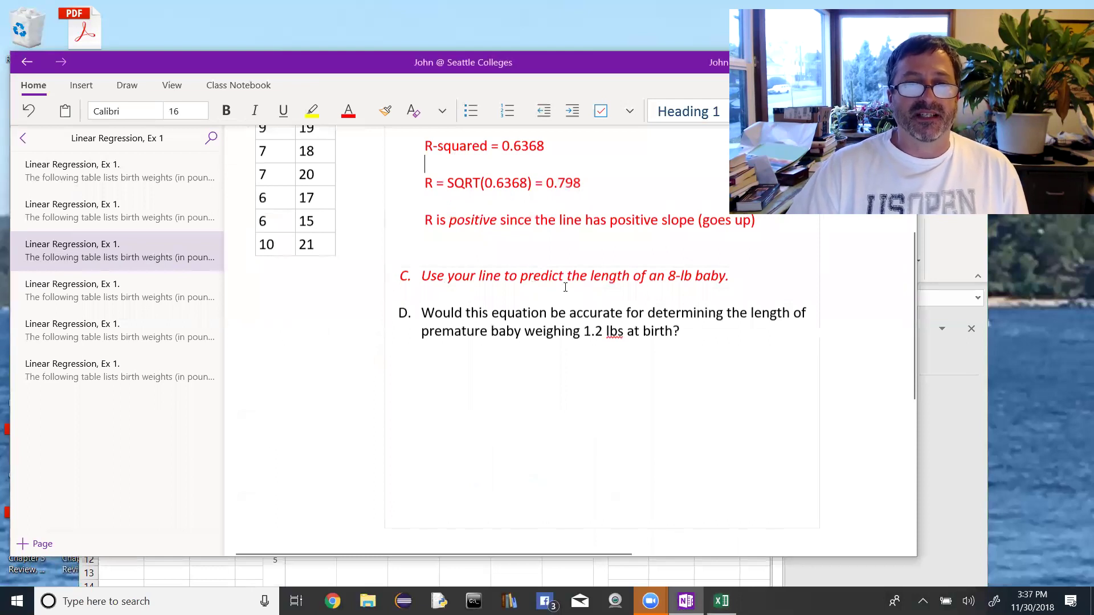
- Color the x in the regression equation under question A red
scroll(565, 287, up, 3)
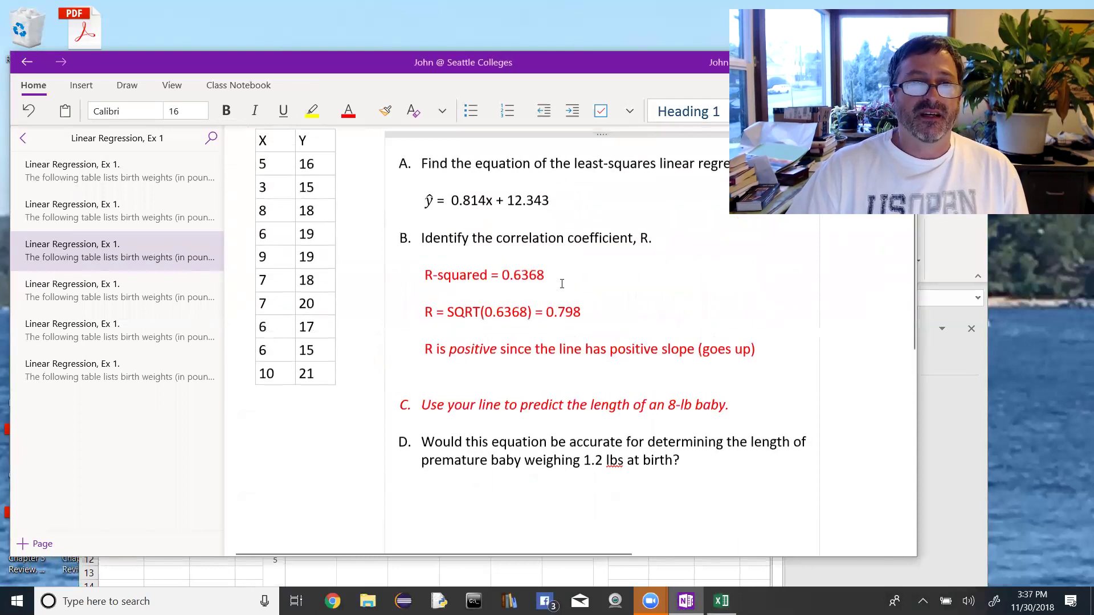
drag(490, 203, 484, 202)
click(348, 111)
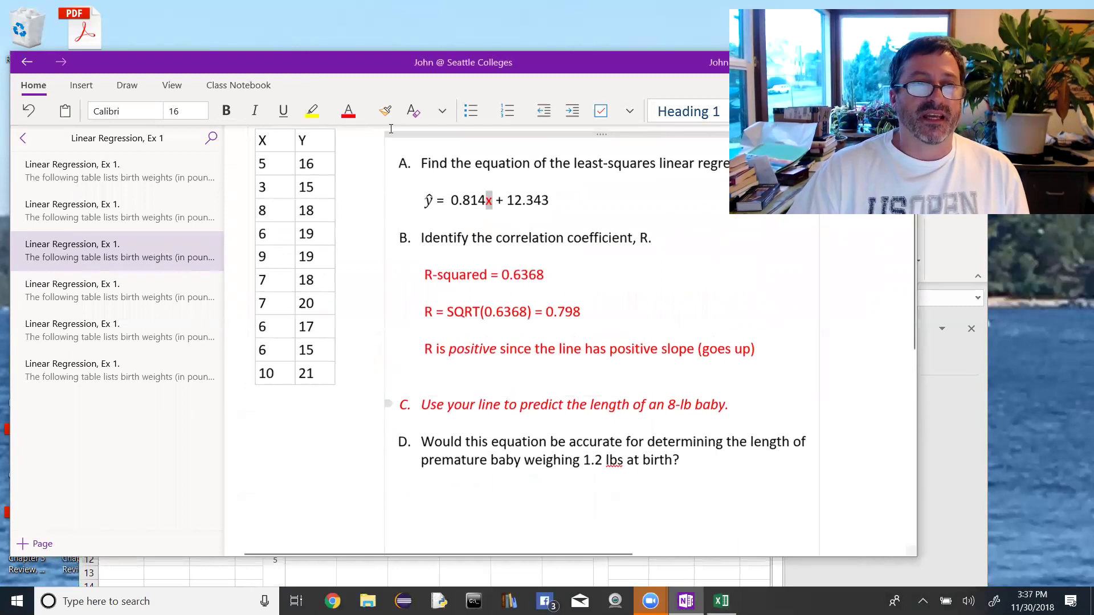
- Open the fourth "Linear Regression, Ex 1." page and retype the result 18.855 at the end of the ŷ calculation under question C
click(150, 289)
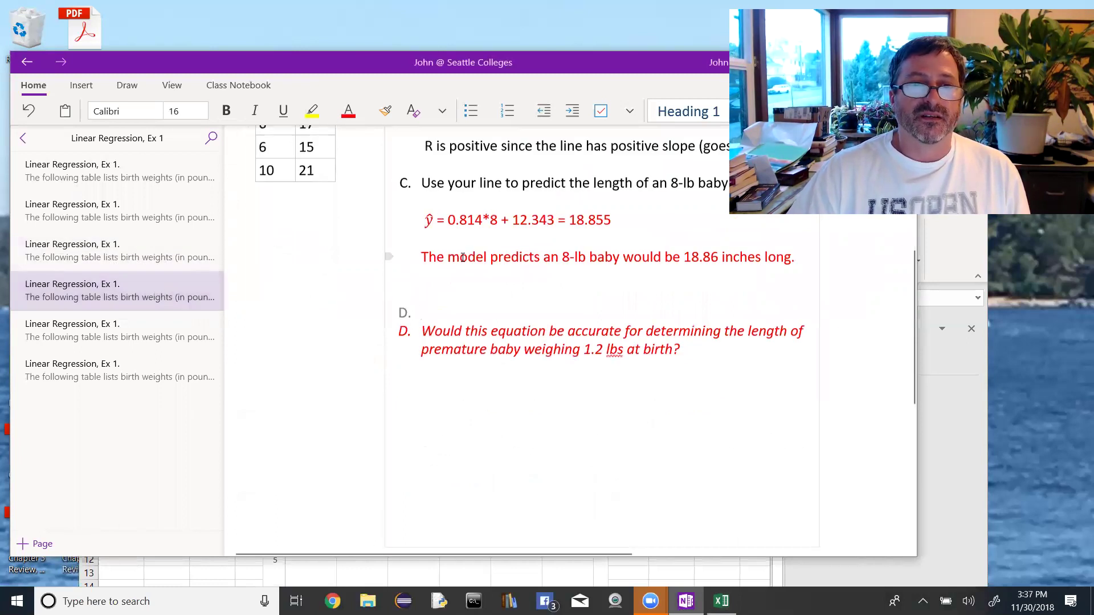
drag(612, 221, 565, 221)
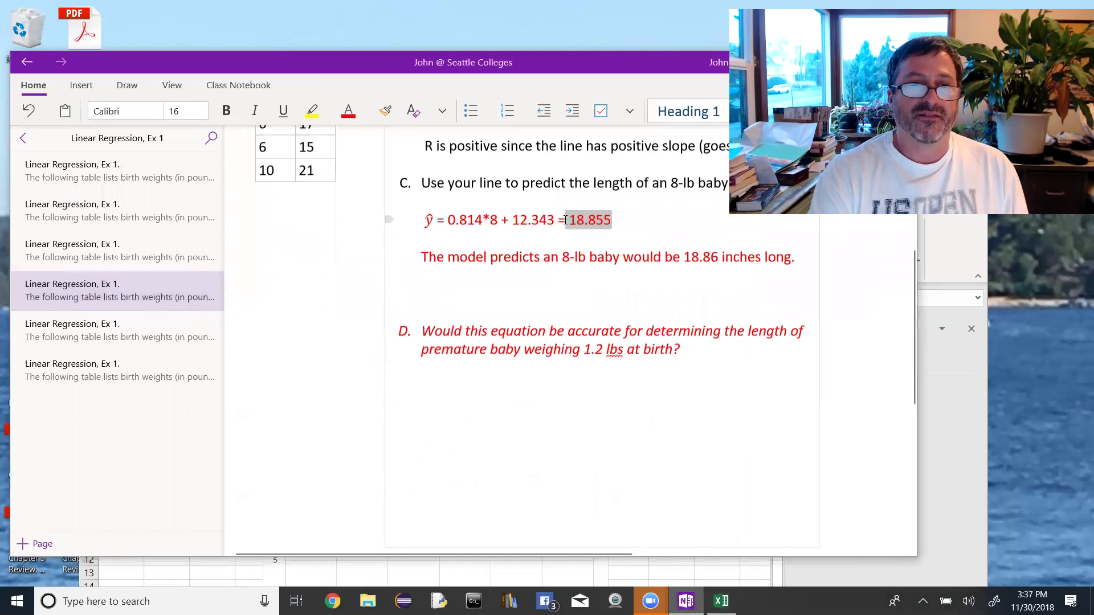
key(BackSpace)
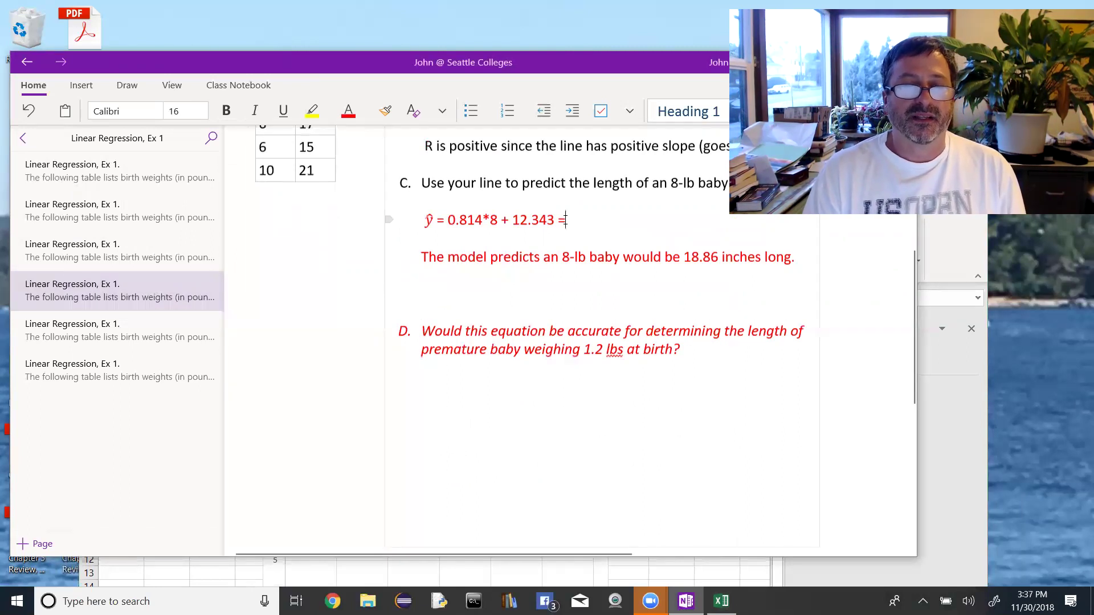
scroll(605, 220, up, 3)
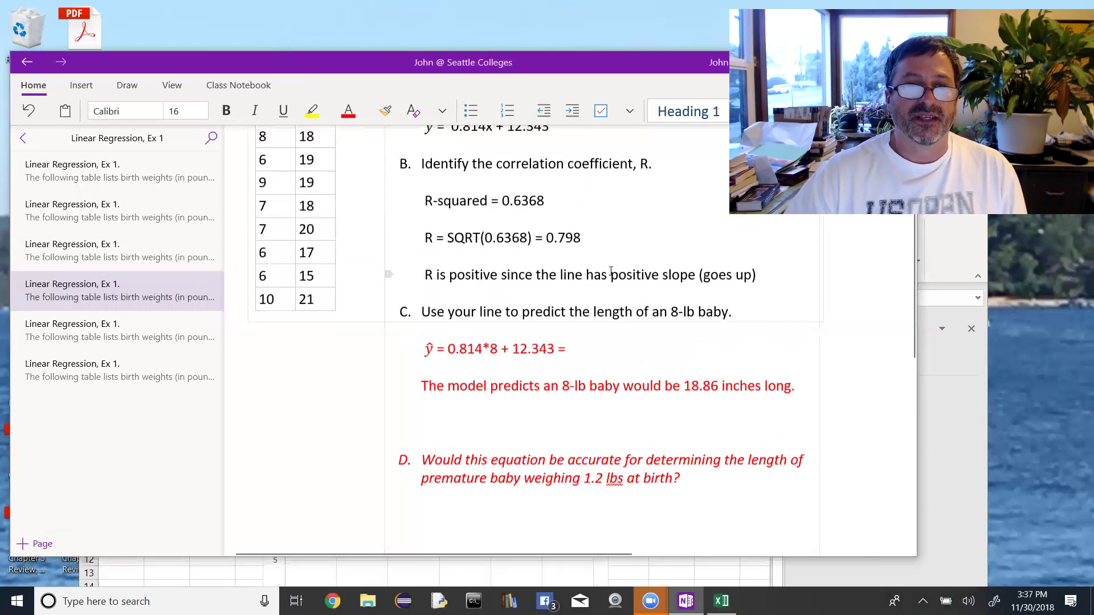
scroll(567, 223, up, 1)
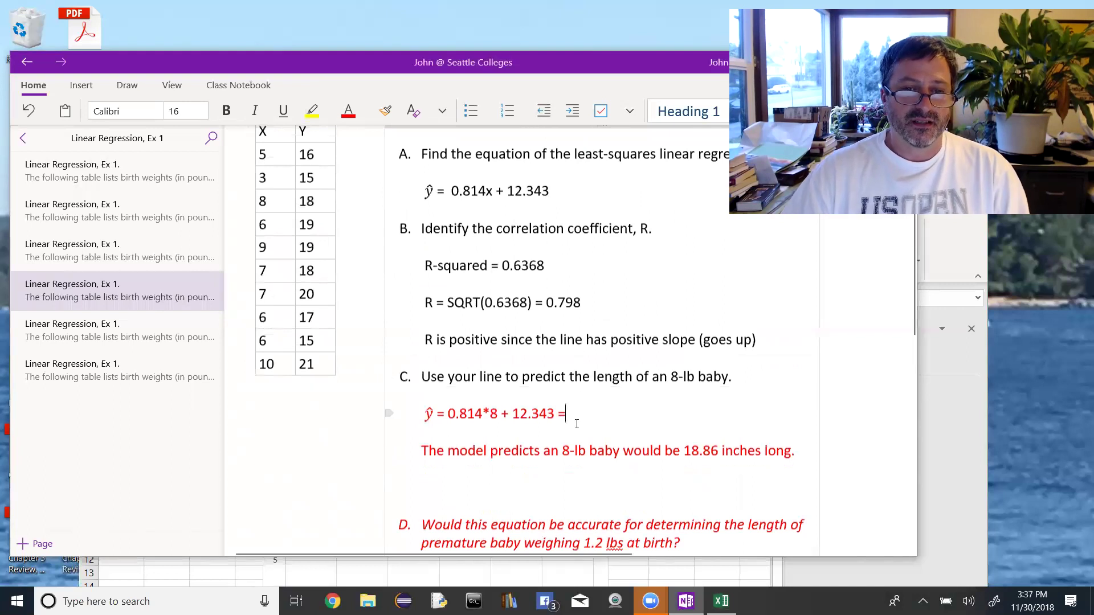
key(space)
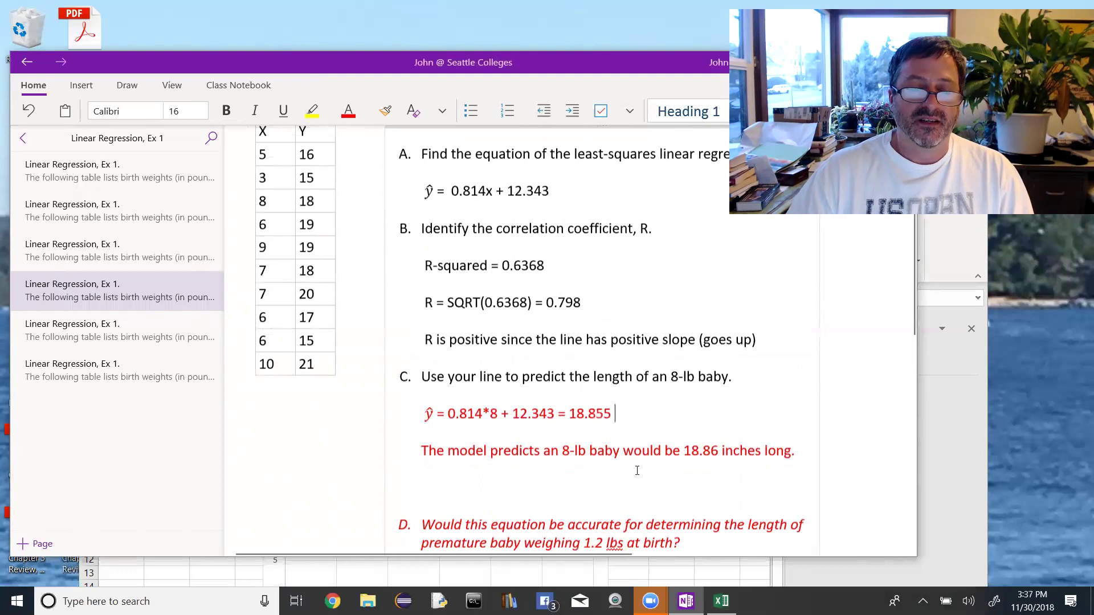
- Italicize the sentence "The model predicts an 8-lb baby would be 18.86 inches long."
drag(803, 448, 421, 450)
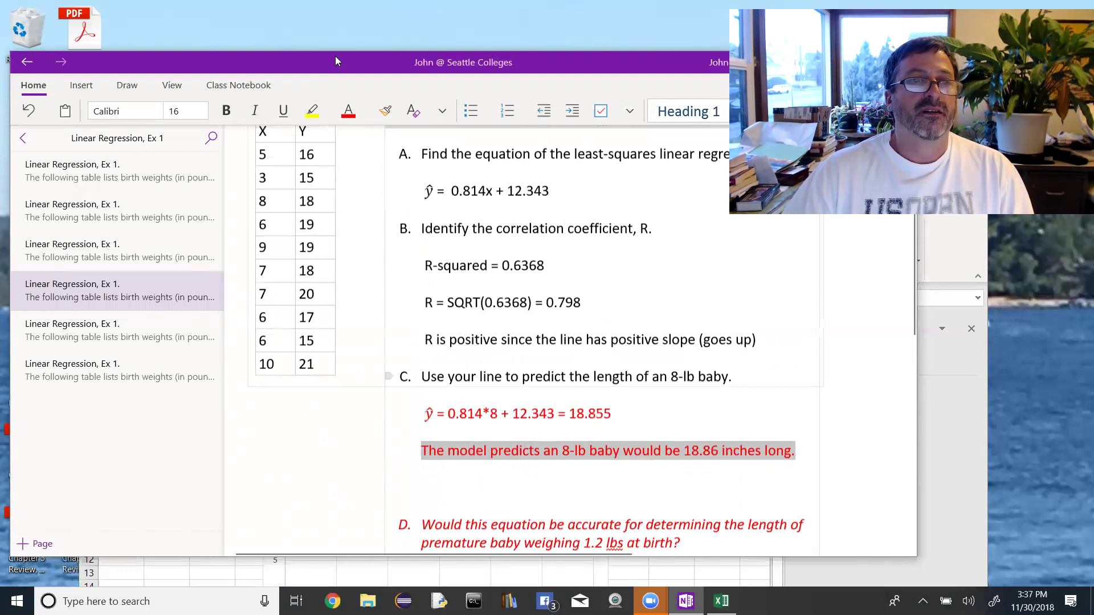
click(255, 110)
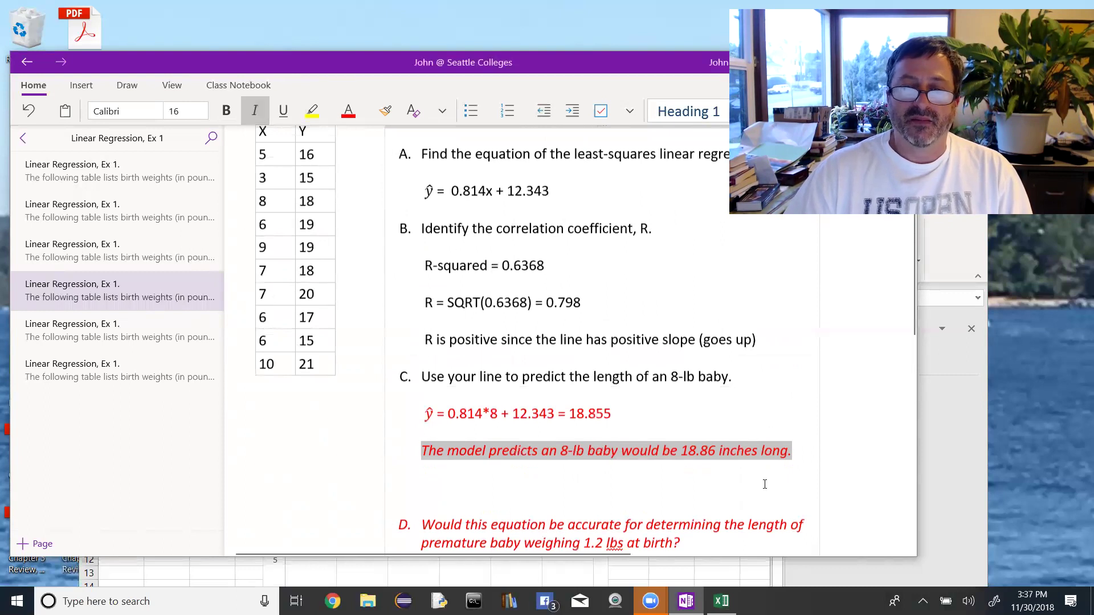
click(741, 488)
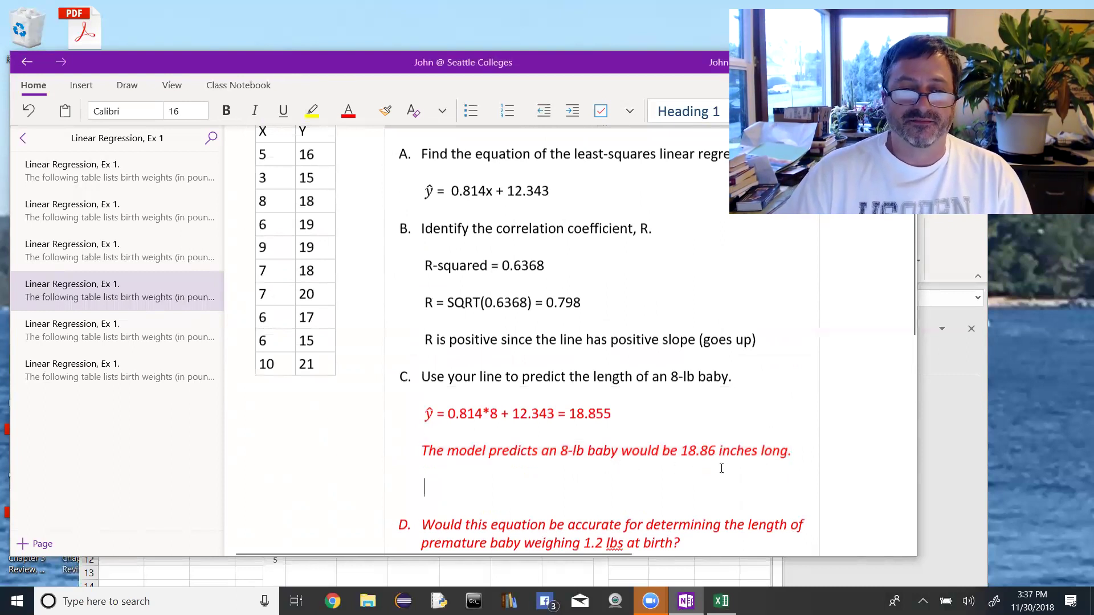
- Read question D, examine the data range on the Excel scatter chart and return to OneNote
scroll(720, 468, down, 2)
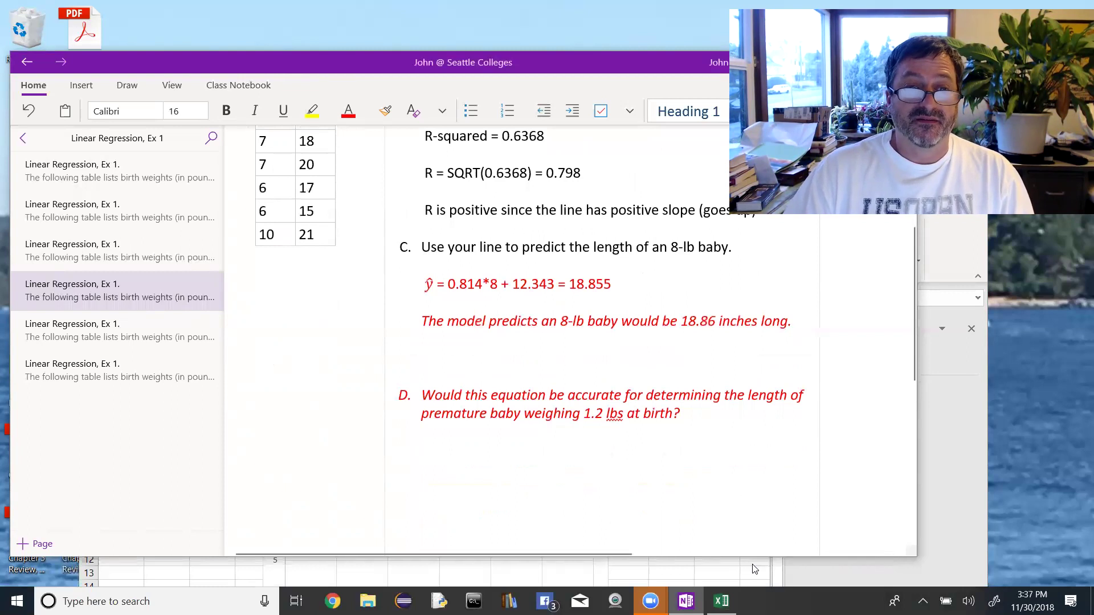
click(755, 568)
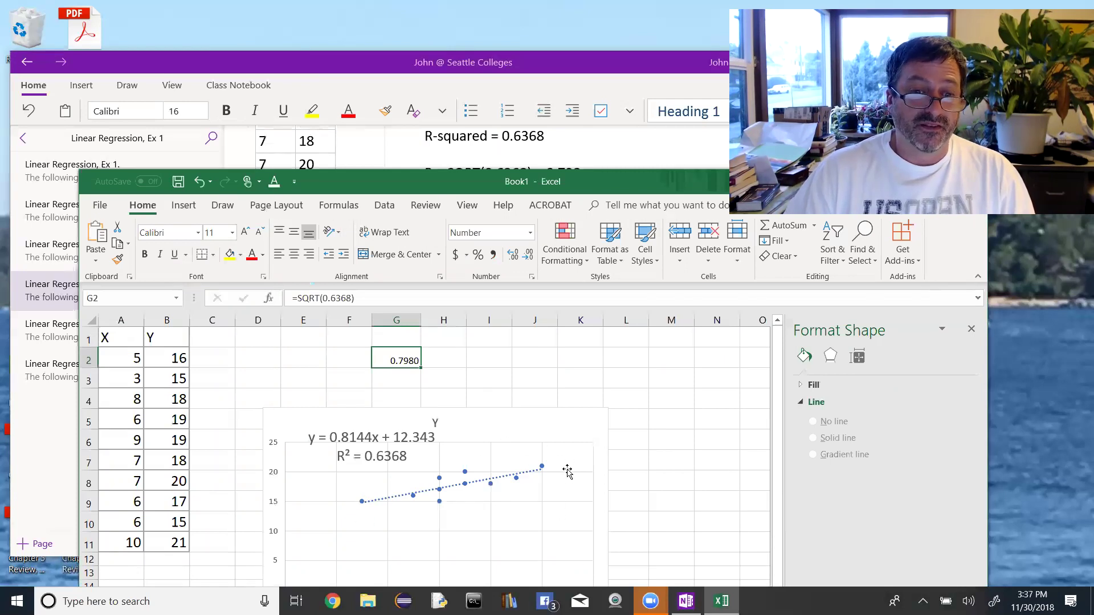
click(575, 158)
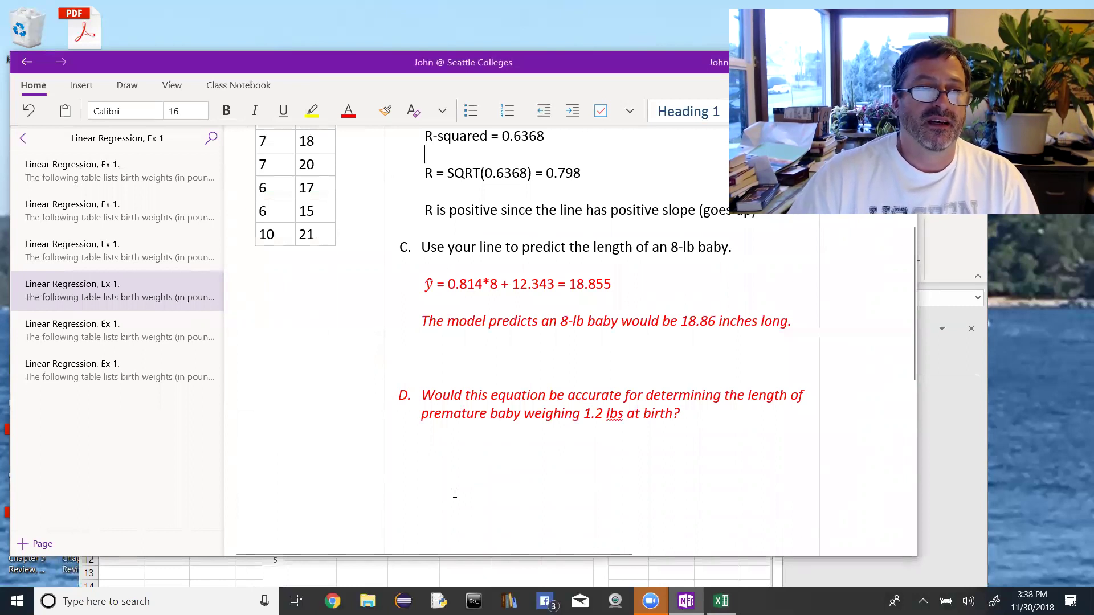
- Open the fifth "Linear Regression, Ex 1." page and italicize the whole answer paragraph under question D
click(165, 327)
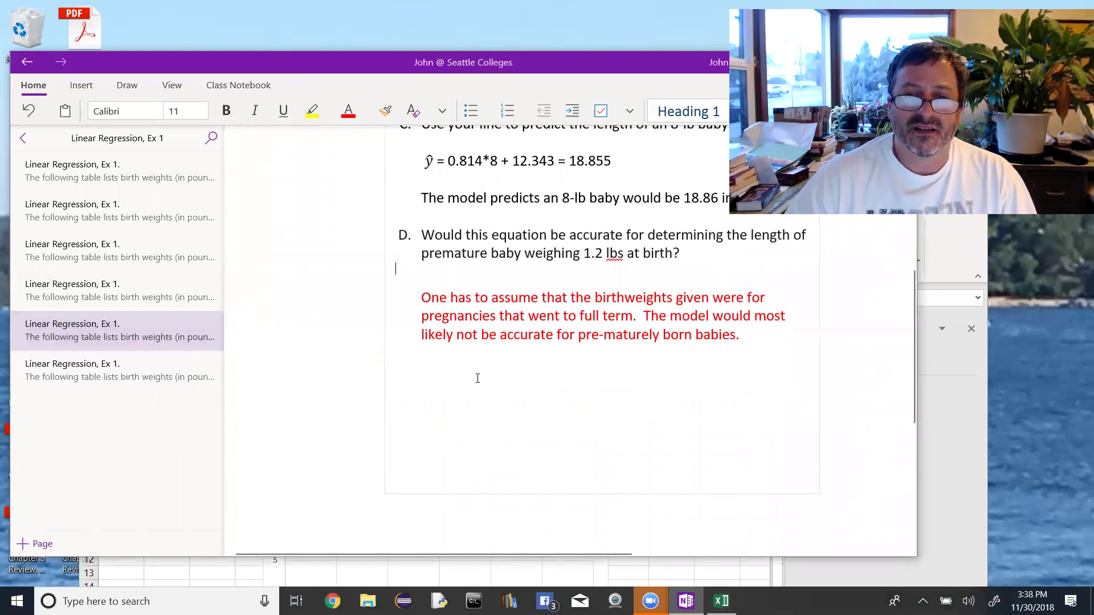
drag(760, 335, 423, 298)
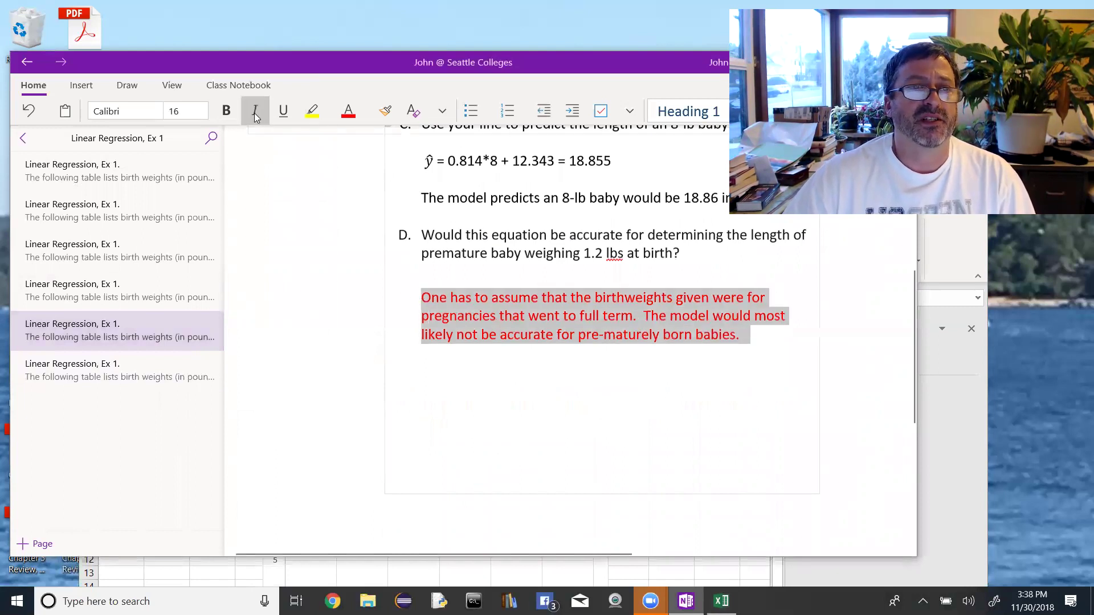
click(255, 113)
click(547, 363)
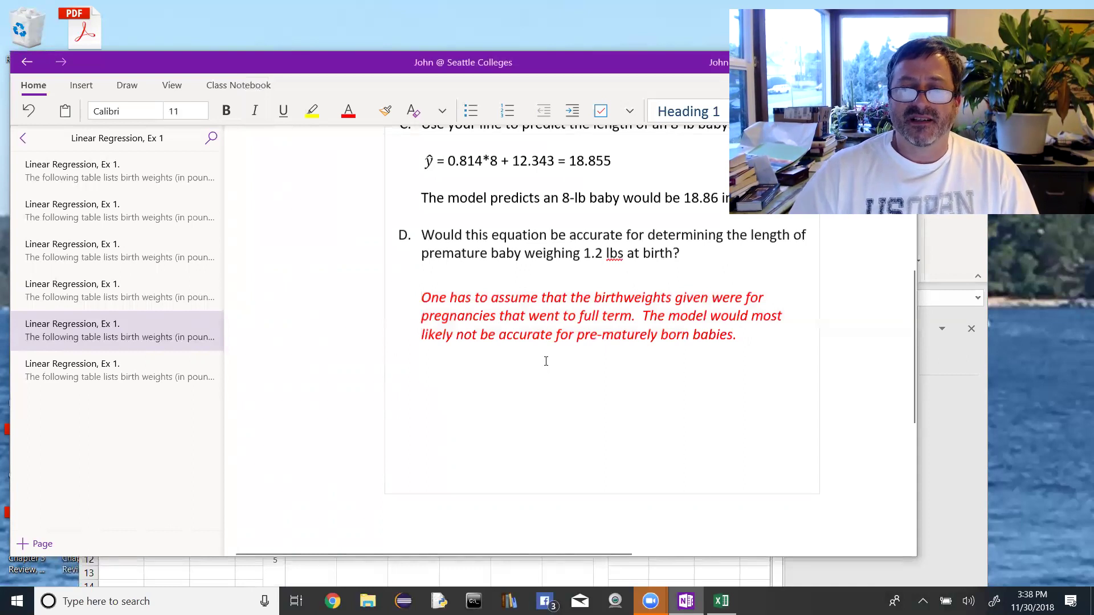
- Examine the scatter chart's data points in Excel, shift the Excel window slightly and return to the OneNote page
click(704, 577)
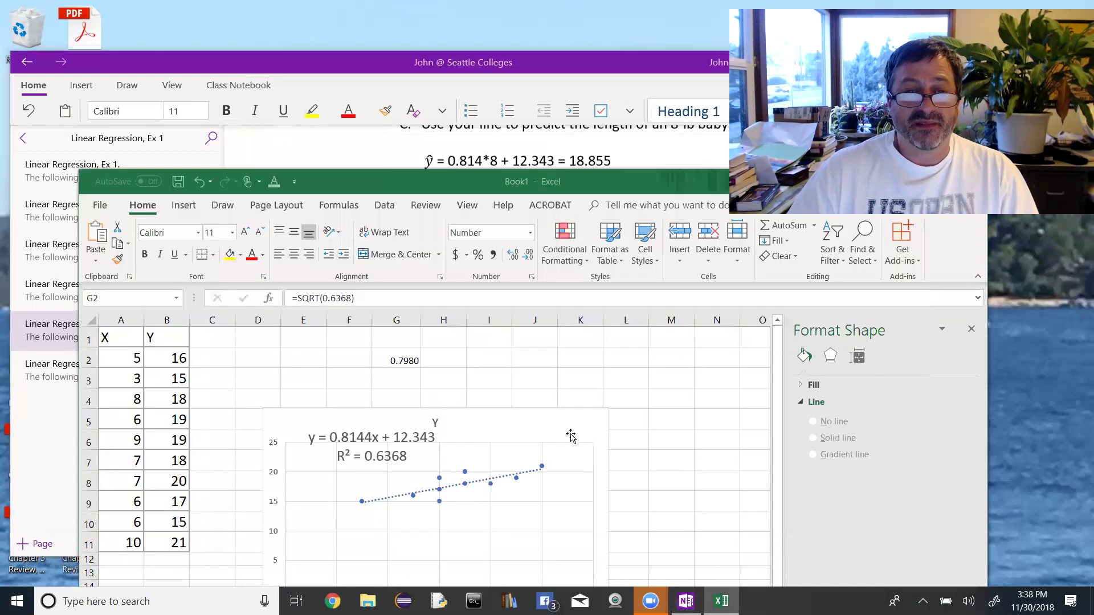
mouse_move(543, 468)
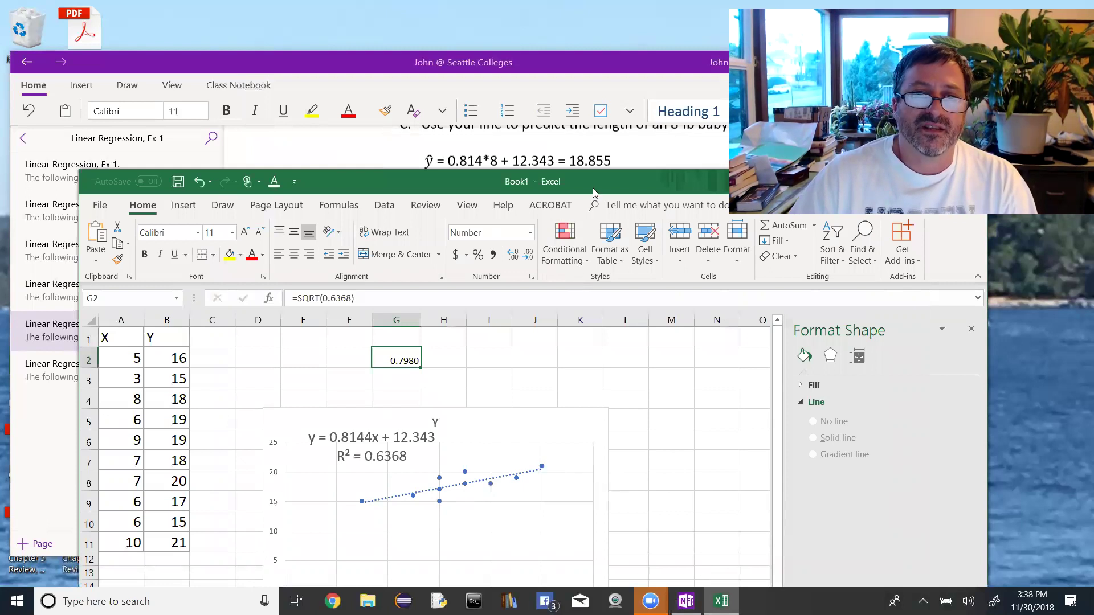
drag(591, 186, 609, 202)
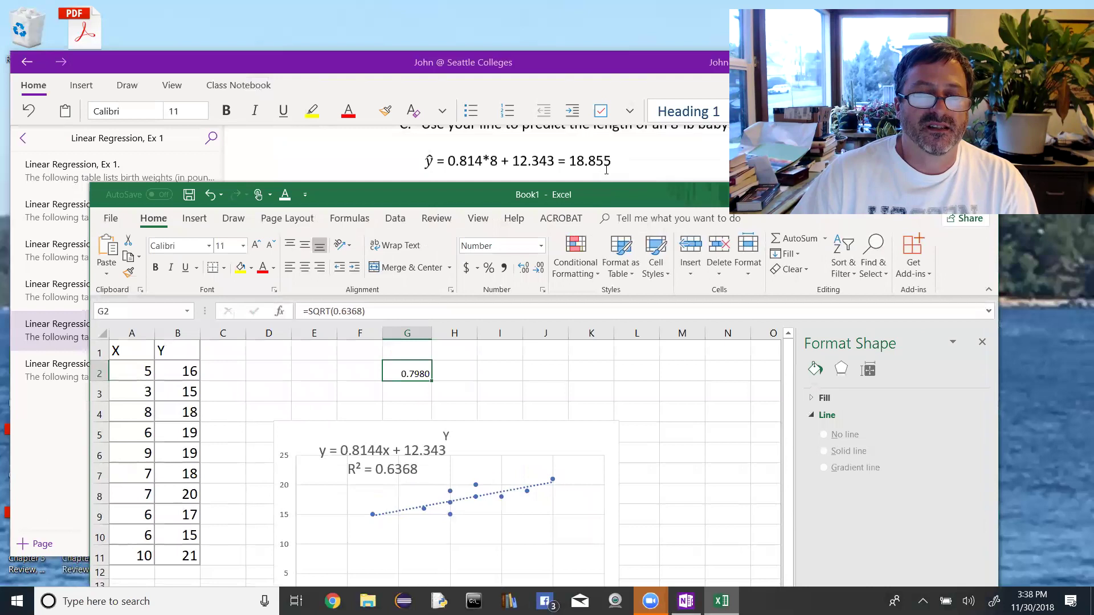
click(606, 170)
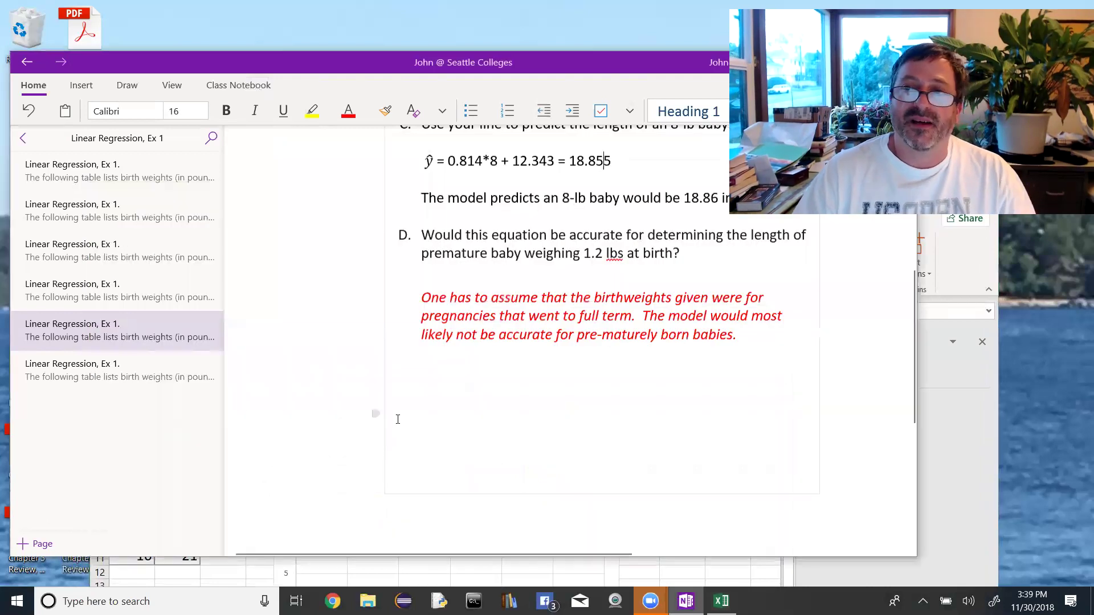
- Open the last "Linear Regression, Ex 1." page and review the X–Y data table and the completed answers to questions A to D
click(137, 372)
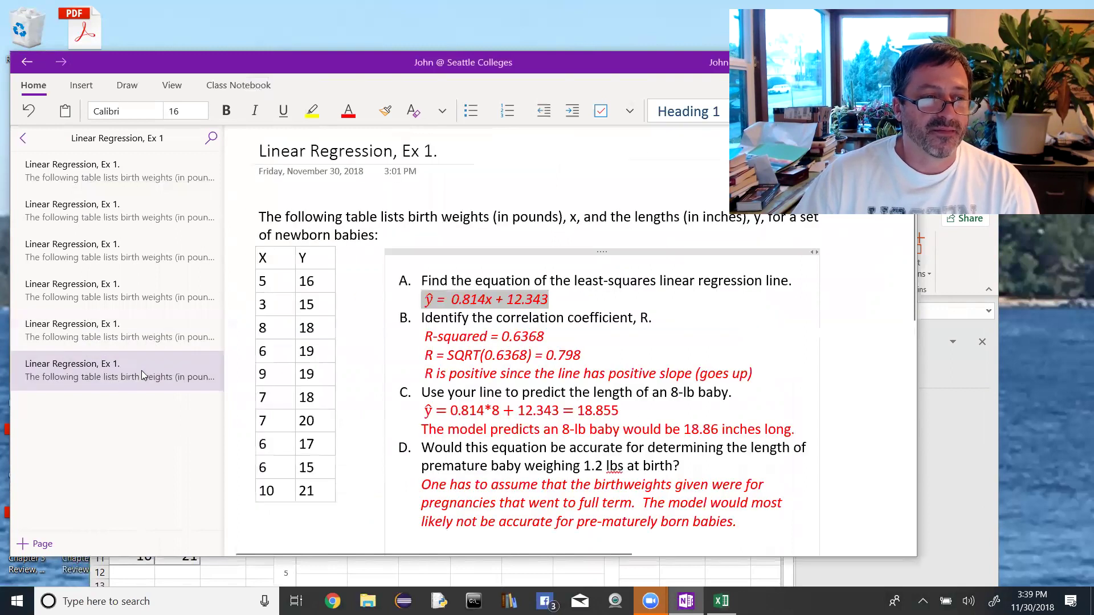
click(380, 388)
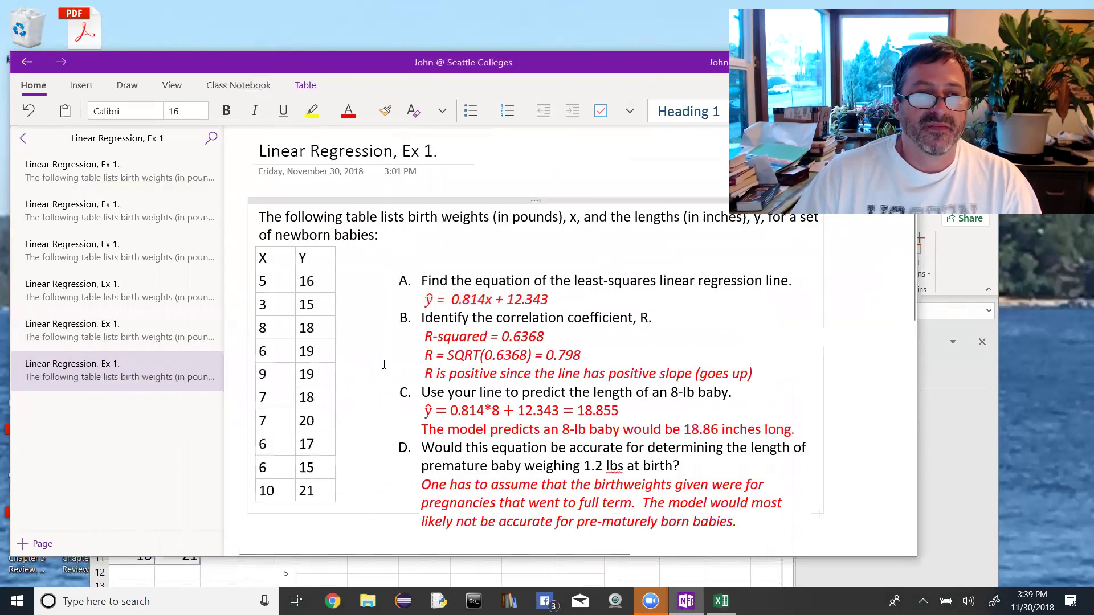
drag(316, 490, 260, 259)
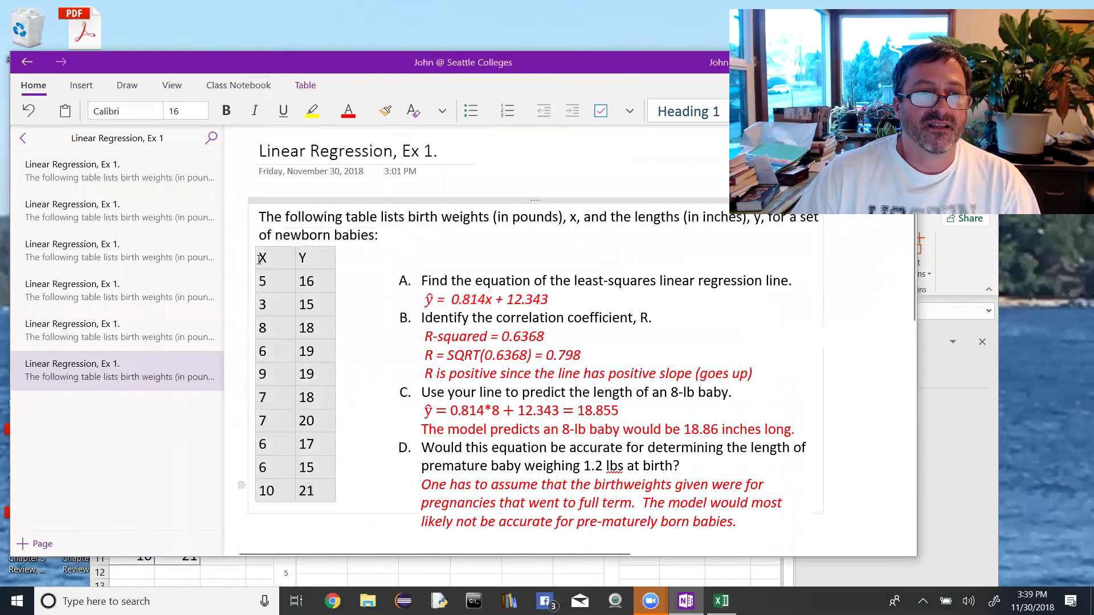
click(567, 303)
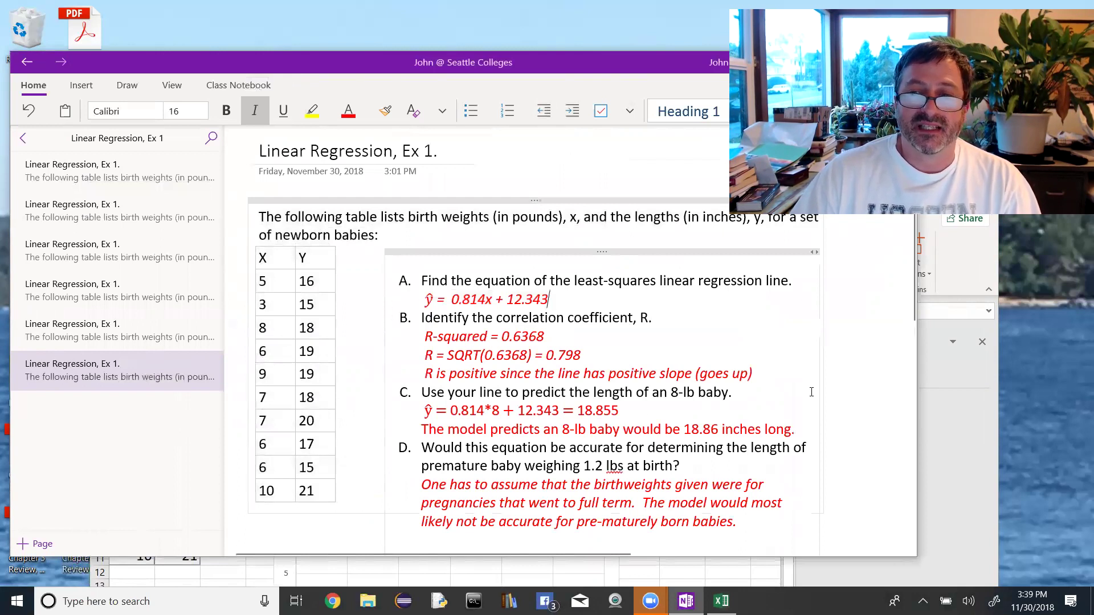
- Switch to Excel and preview the recommended scatter chart for the data in A1:B11 without inserting it
click(950, 421)
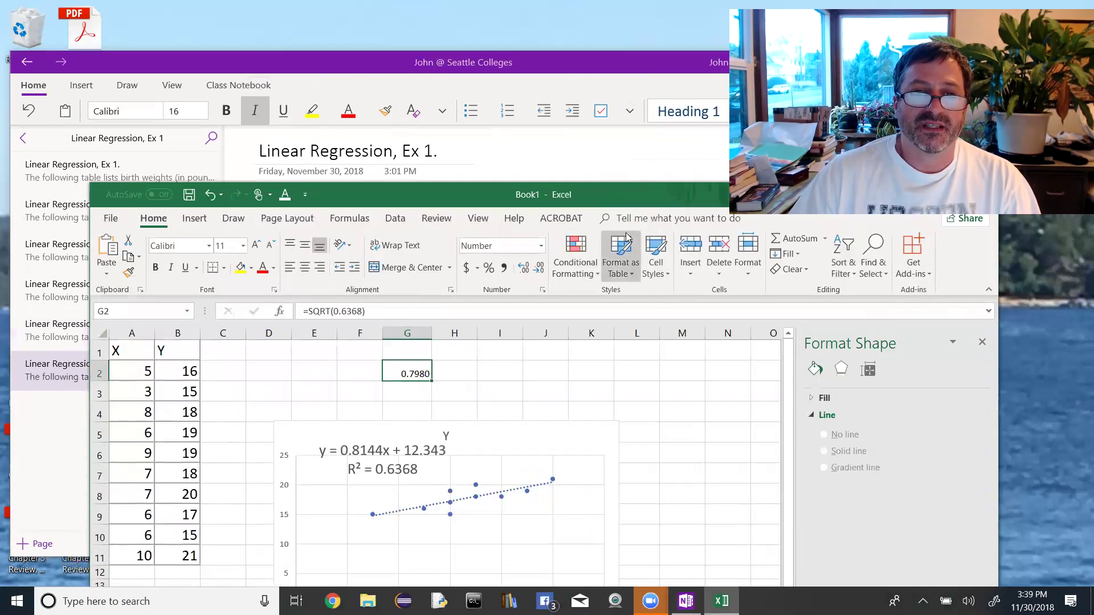
click(194, 219)
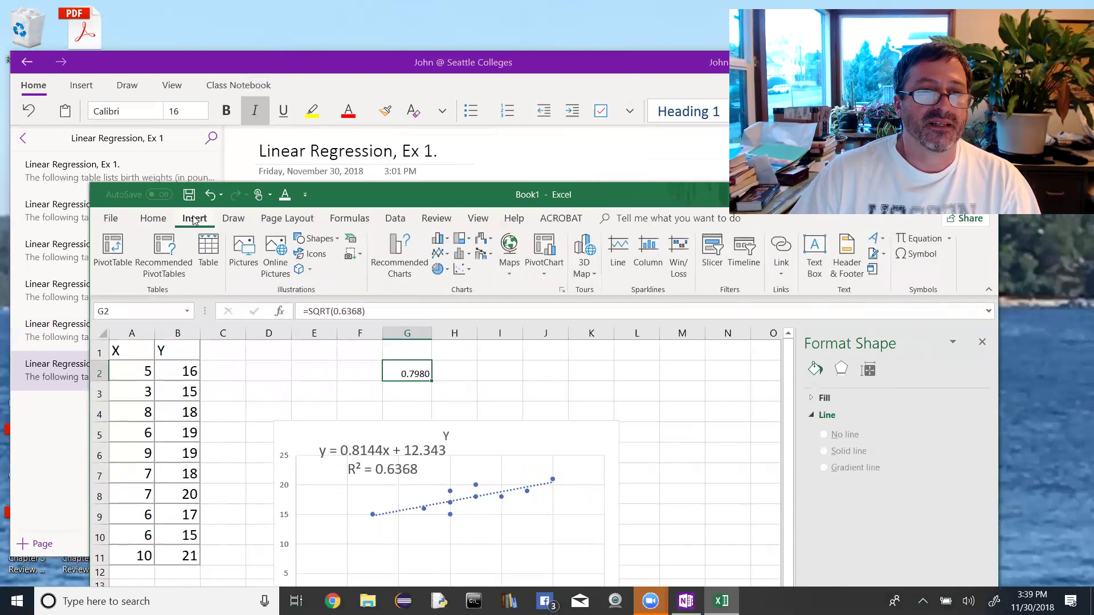
click(562, 291)
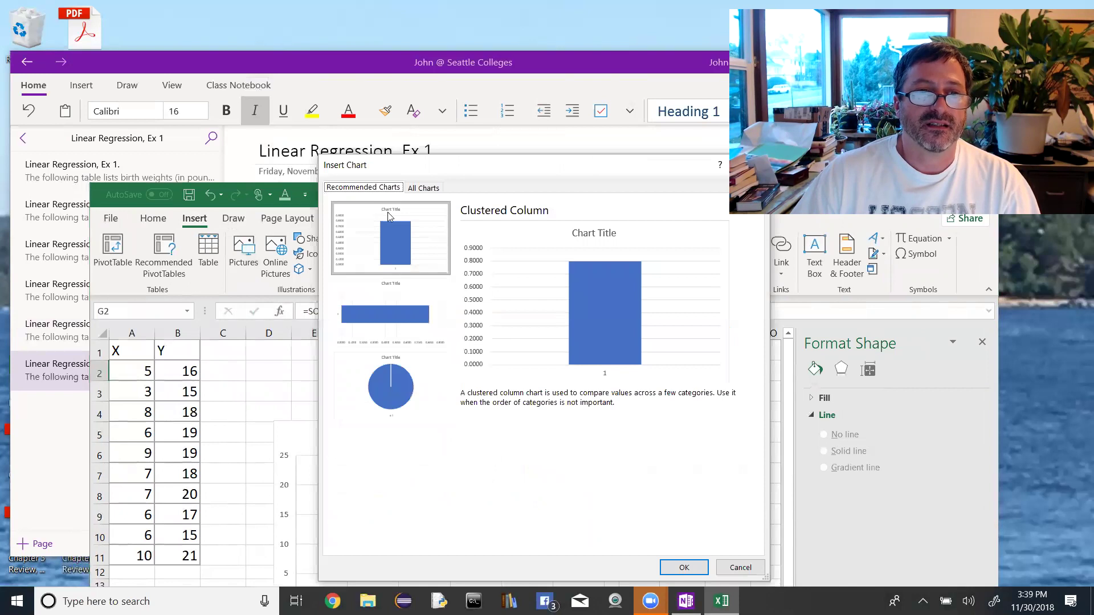
click(424, 188)
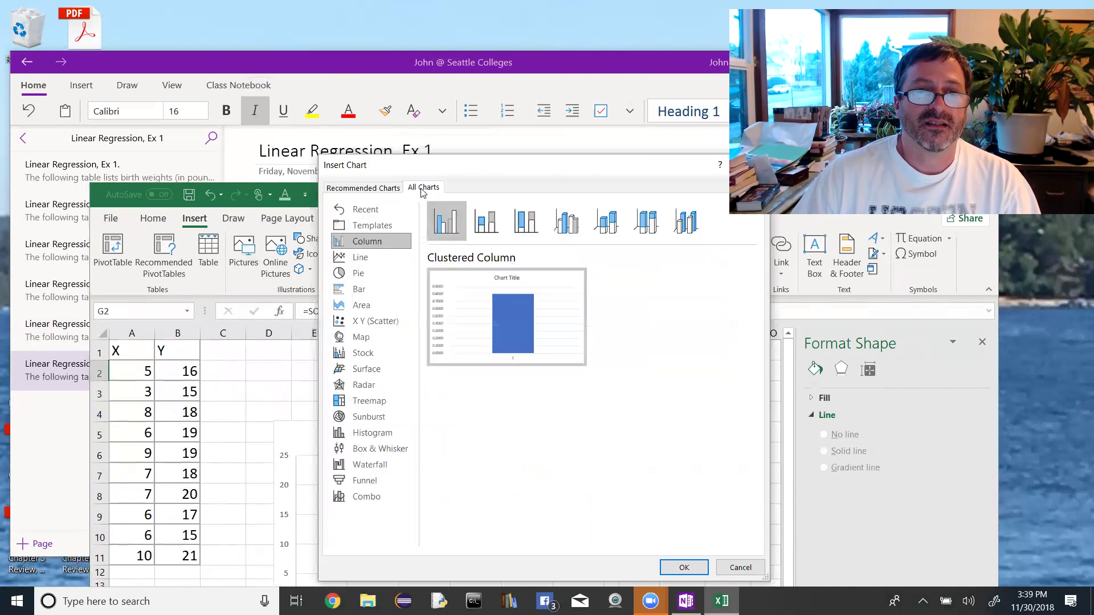
key(Escape)
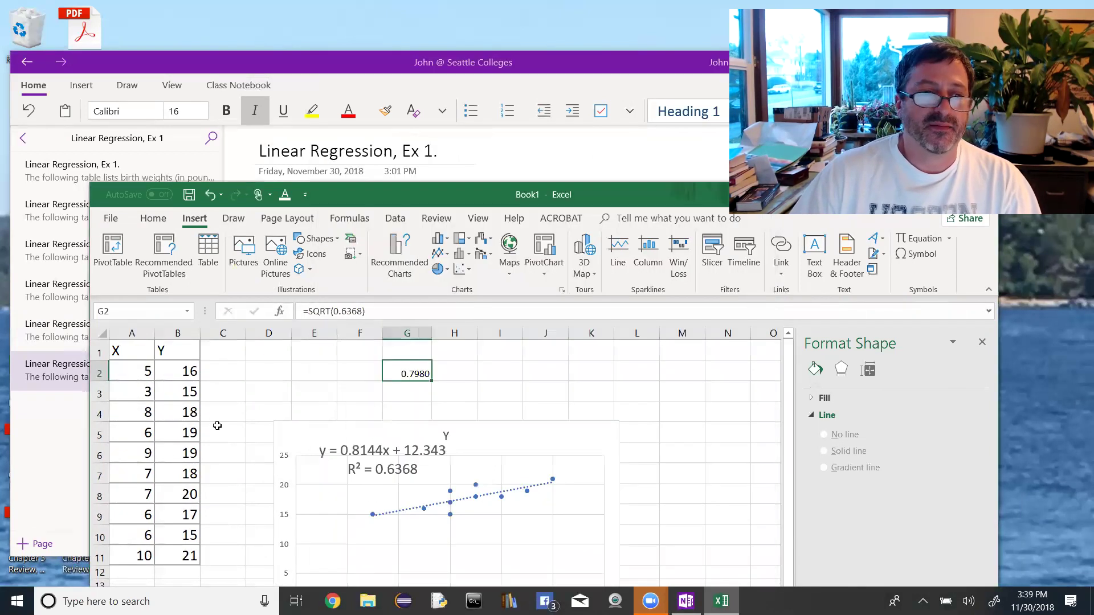
drag(136, 352, 166, 550)
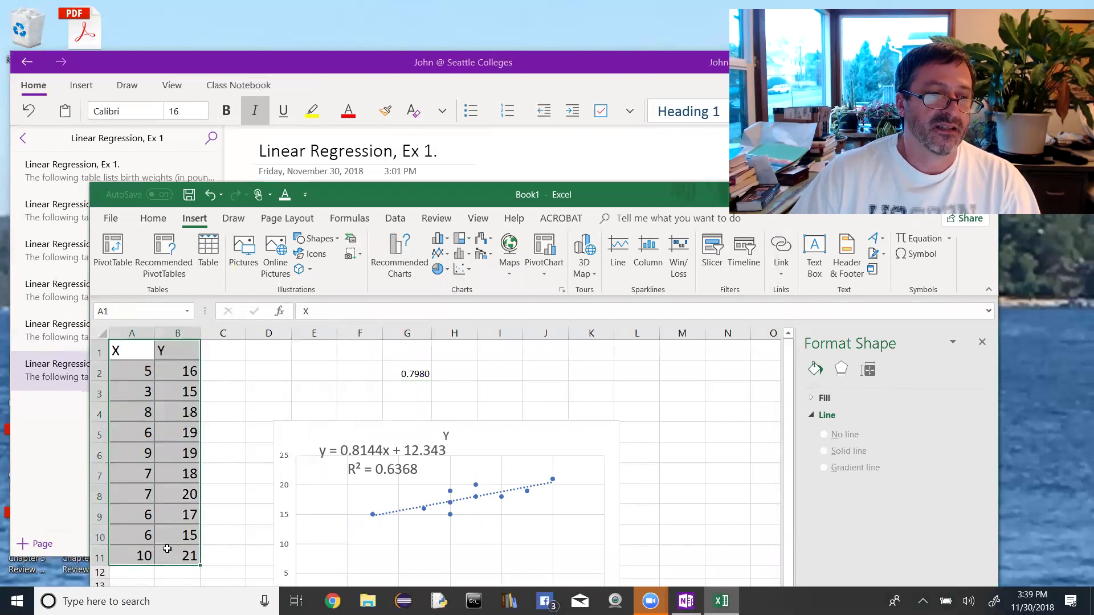
click(562, 290)
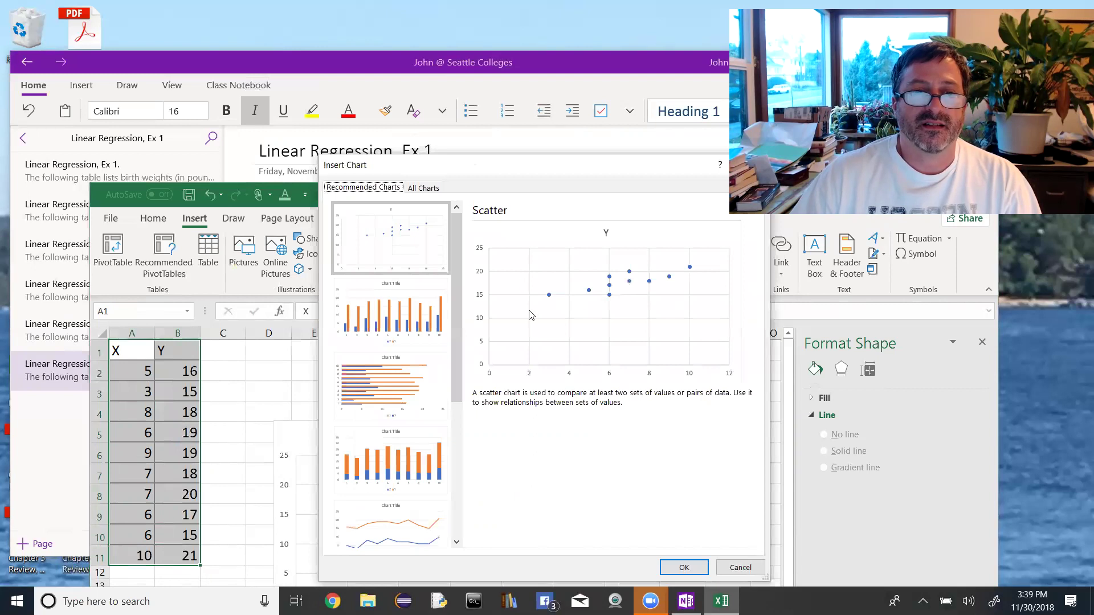
click(741, 567)
- Remove the trendline from the existing scatter chart and add it back
scroll(630, 468, down, 1)
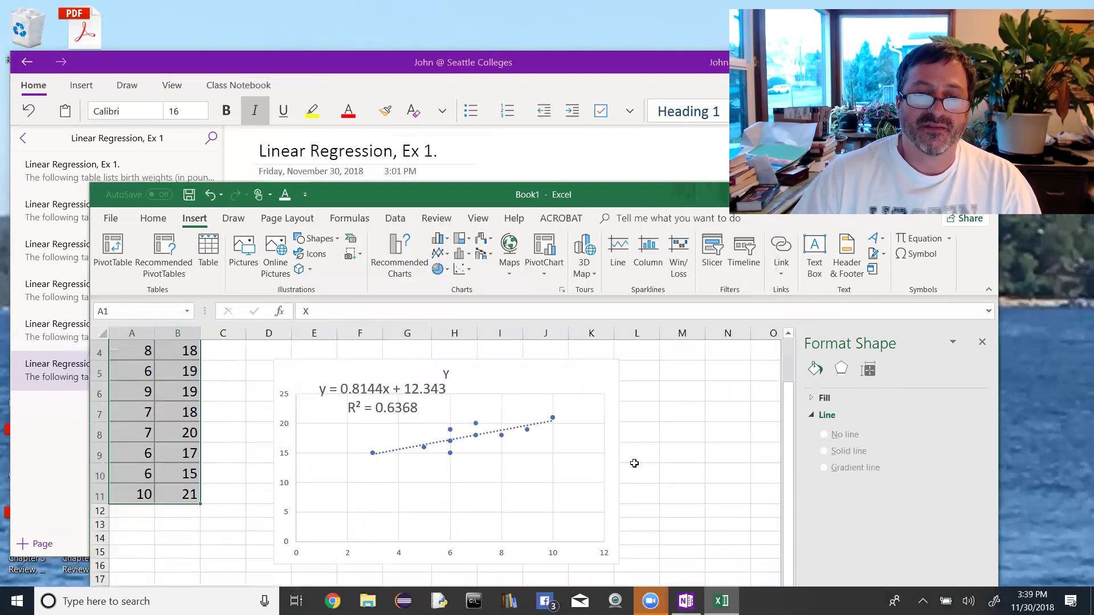
click(605, 411)
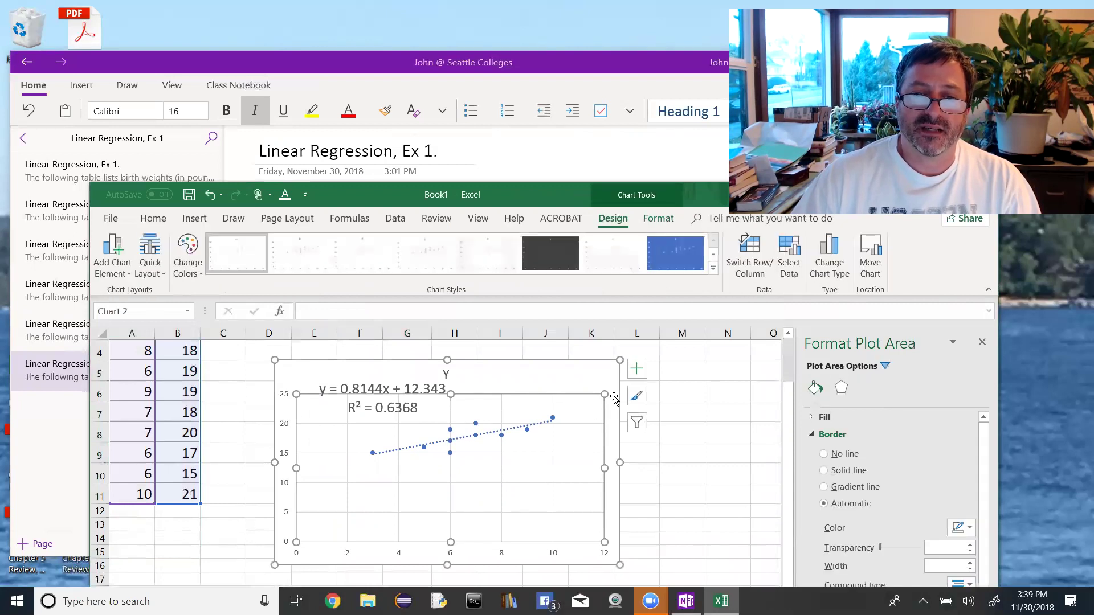
click(638, 371)
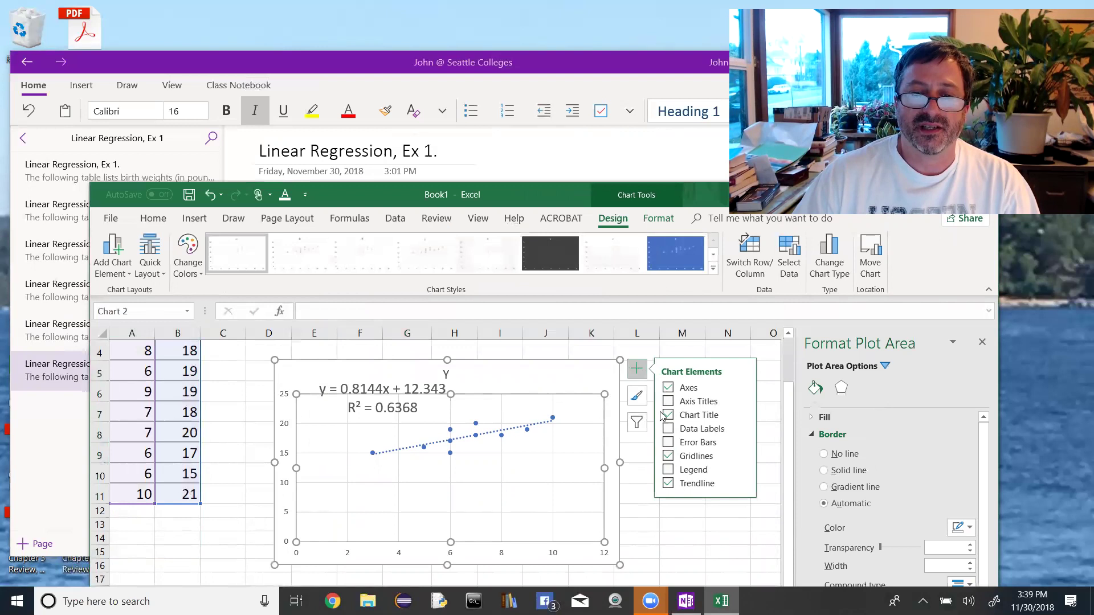
click(669, 484)
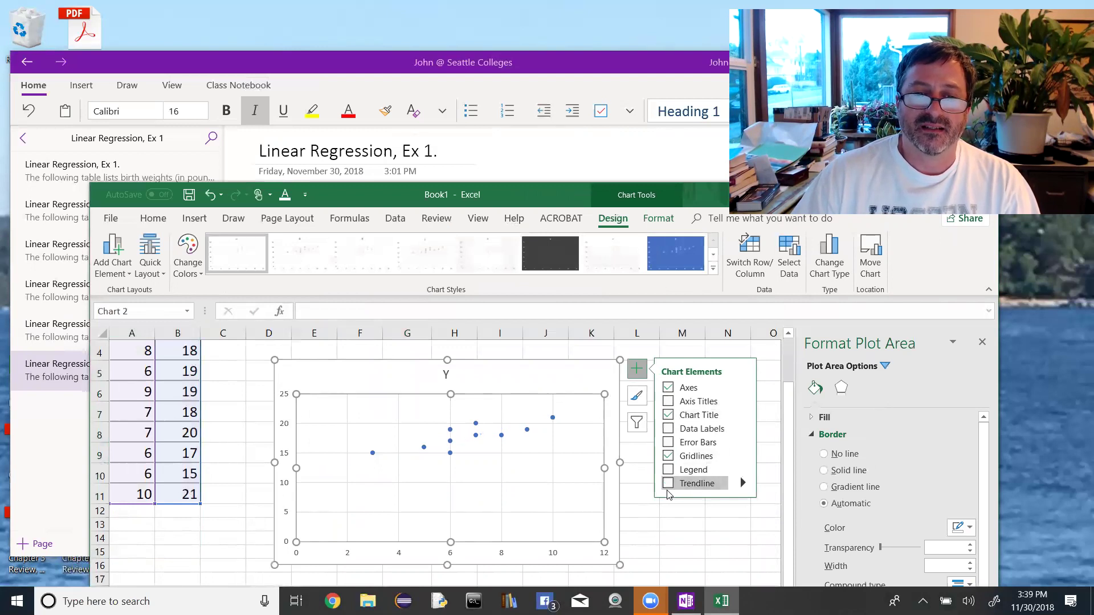
click(672, 485)
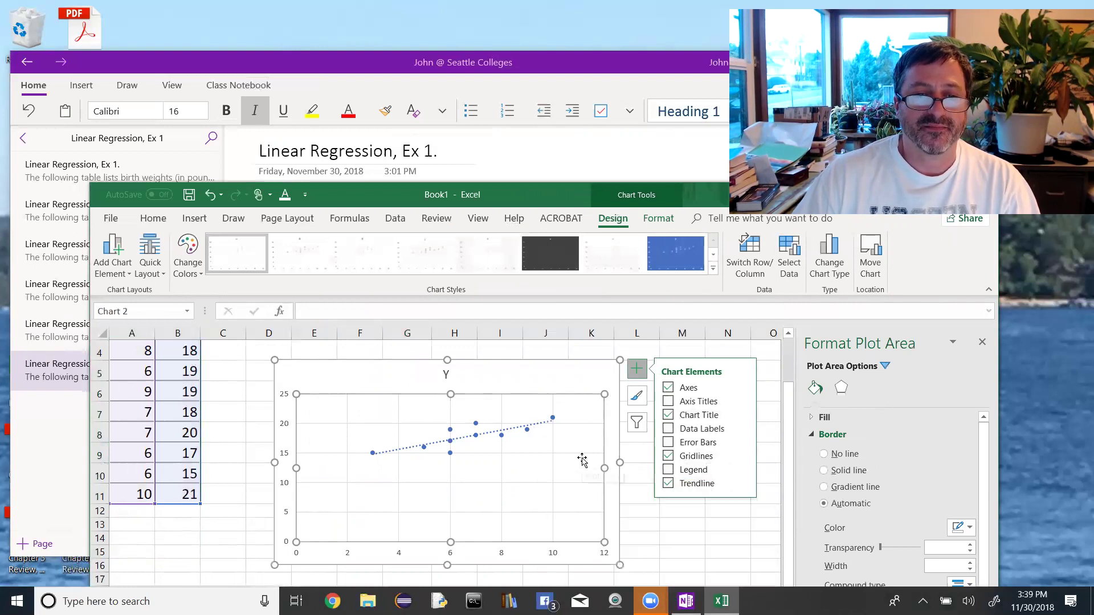
click(643, 486)
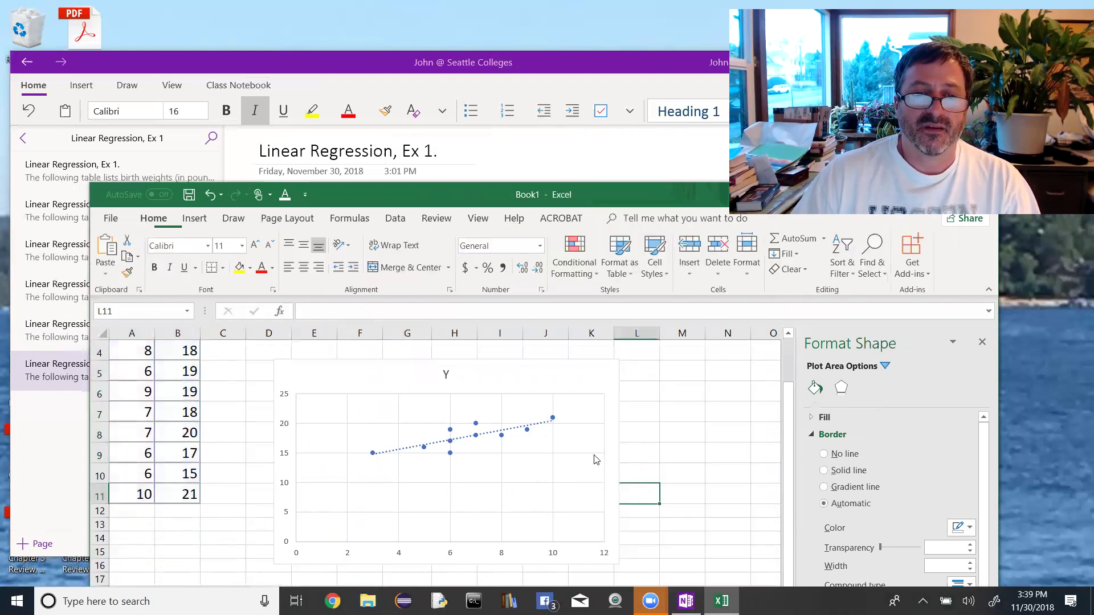
- Display the trendline's equation and R-squared value on the scatter chart and move their label to the plot area's upper-left corner
click(546, 427)
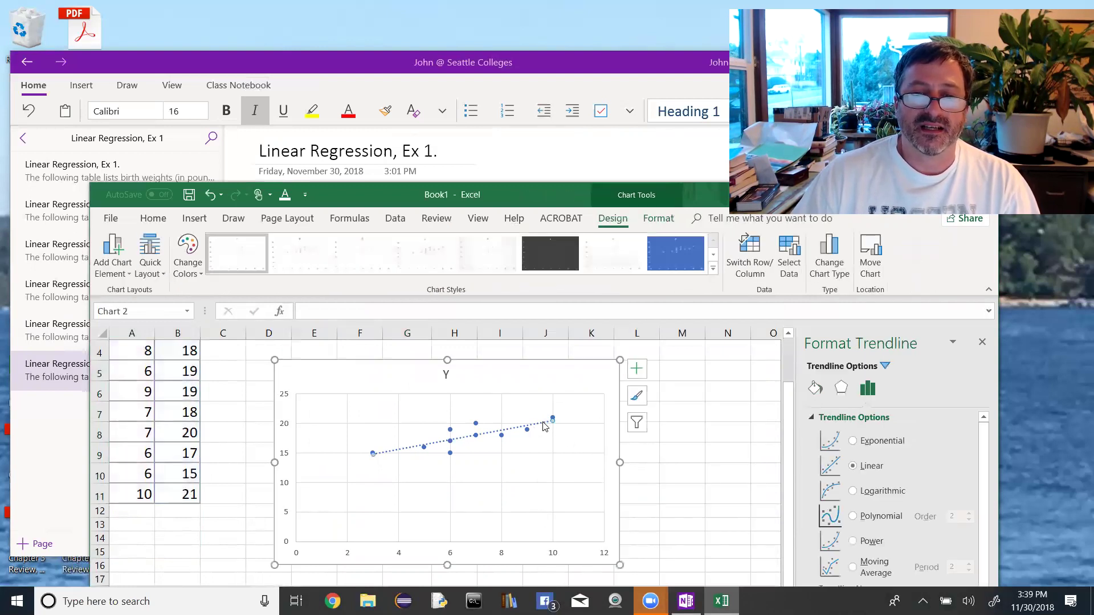
scroll(956, 450, down, 1)
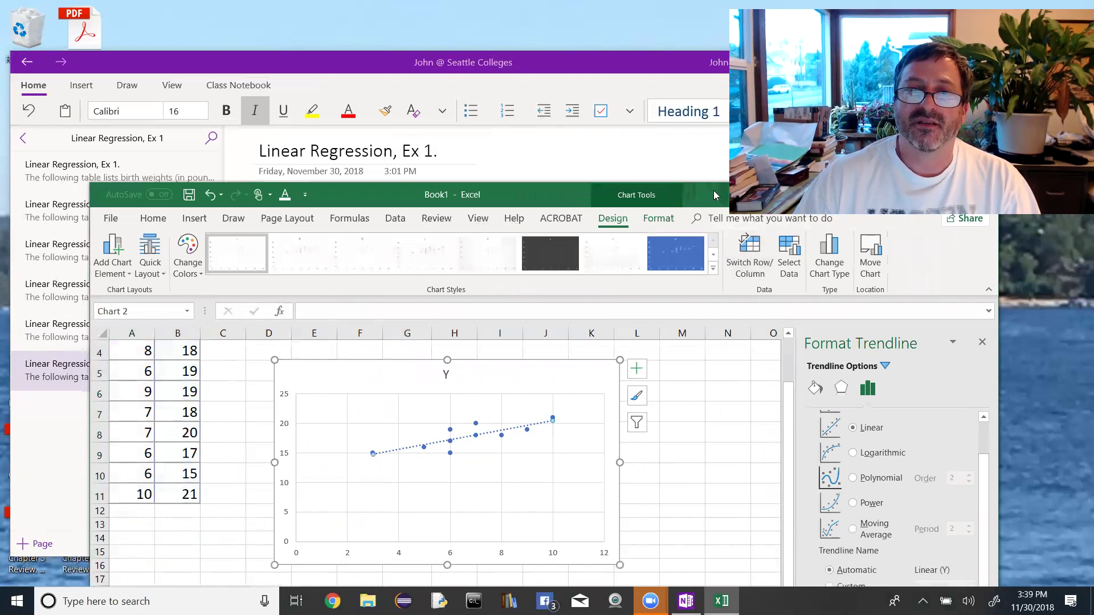
drag(713, 190, 649, 80)
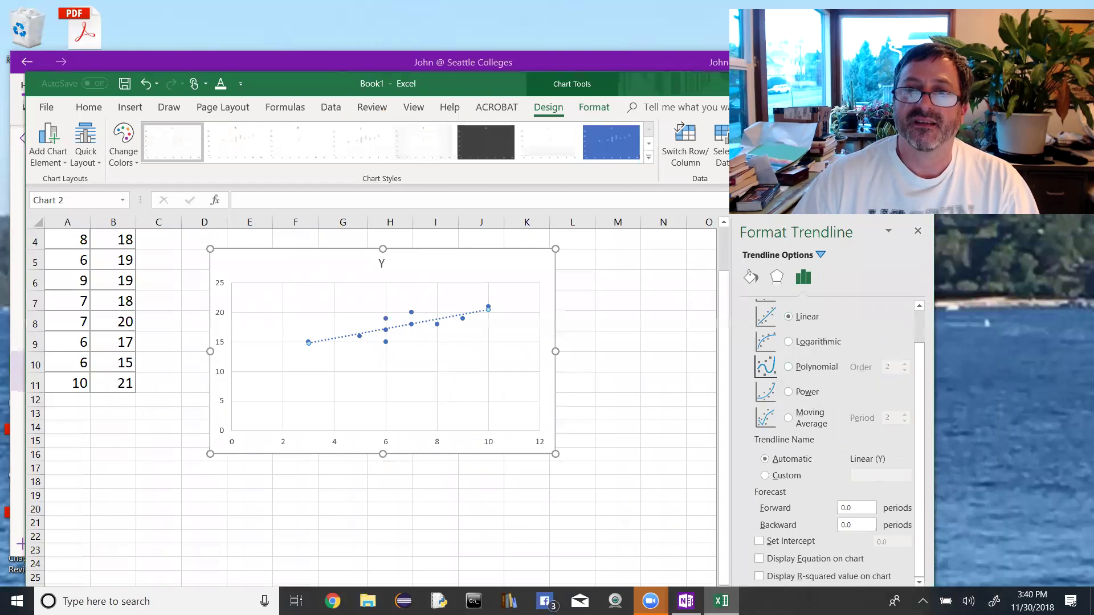
drag(627, 52, 640, 17)
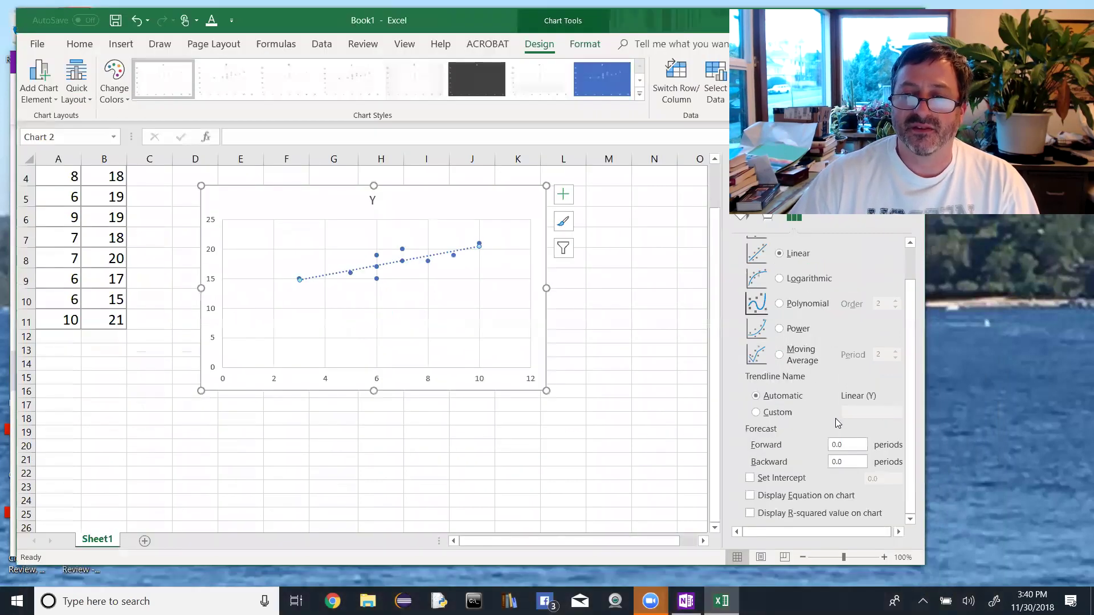
click(751, 514)
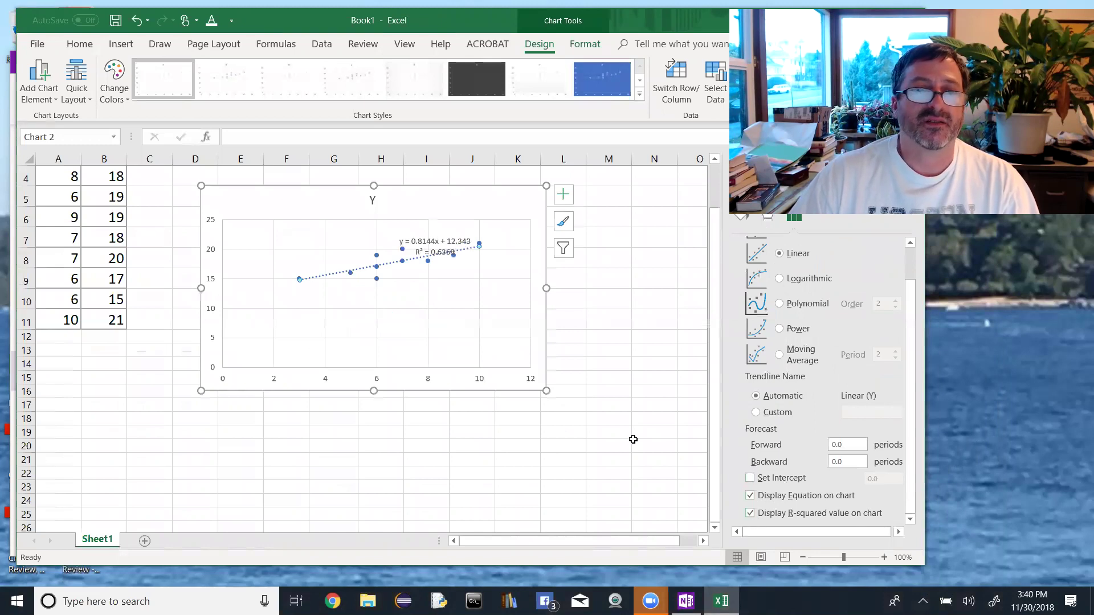
drag(439, 258, 271, 232)
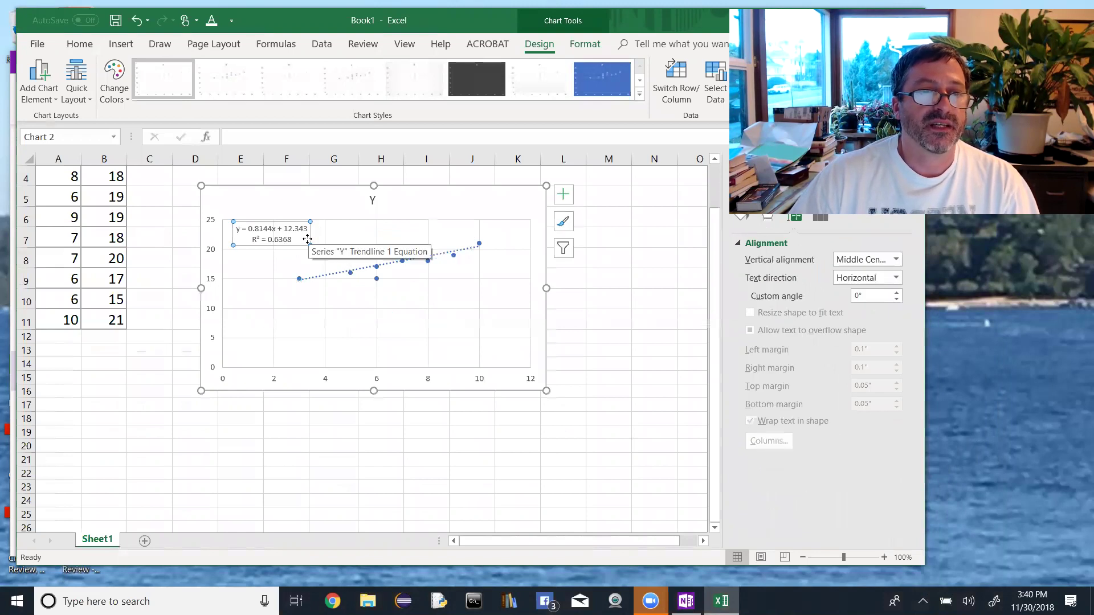
- Examine the decimal digits of the equation and R-squared value in the chart's trendline label
click(300, 239)
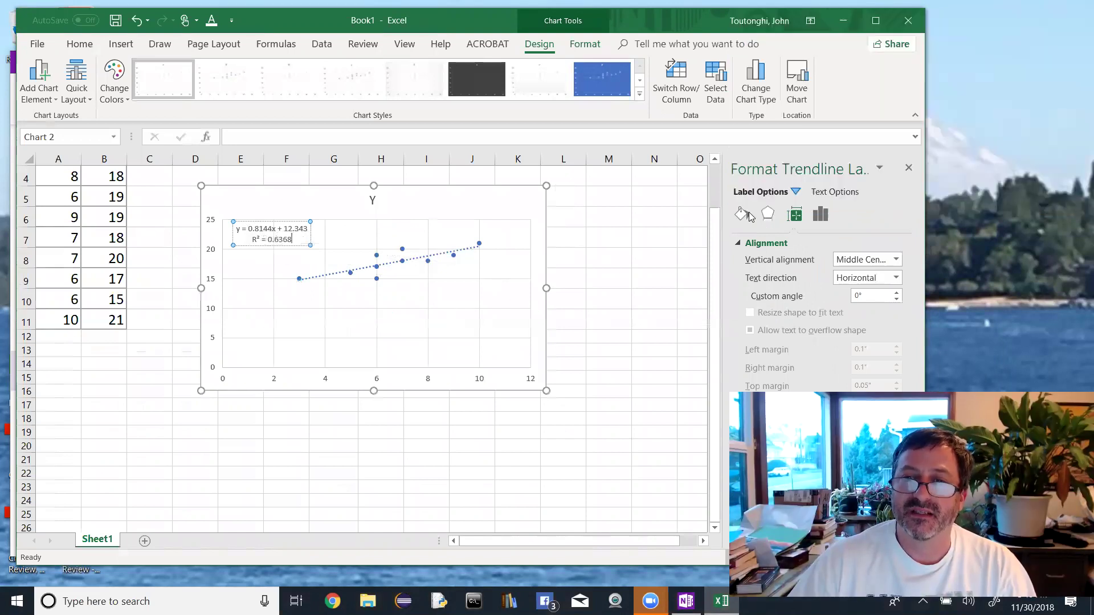
key(Escape)
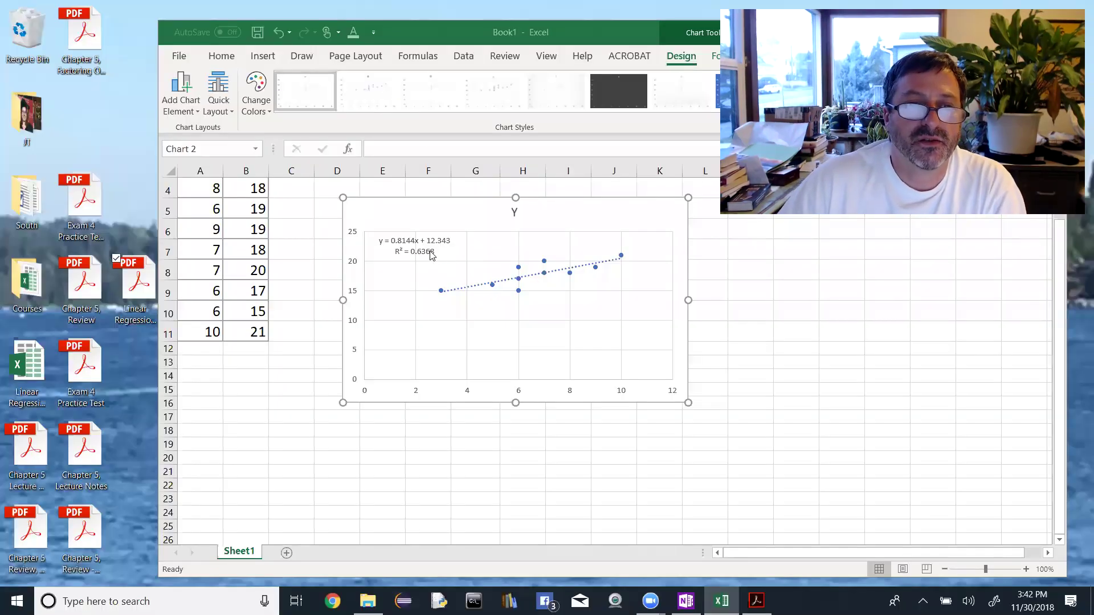
click(432, 251)
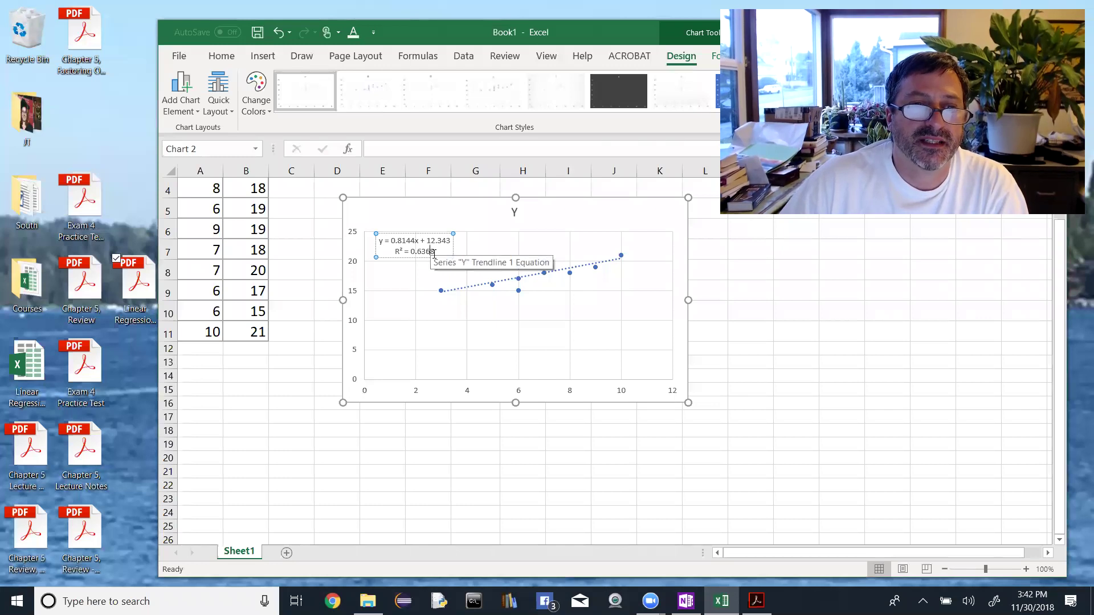
drag(433, 254, 391, 242)
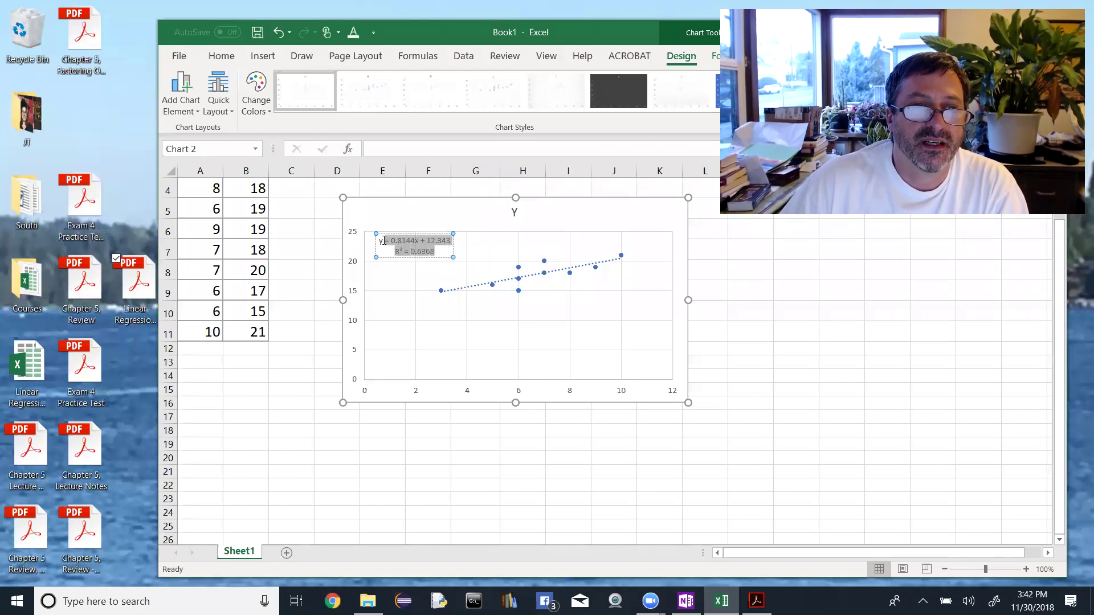
click(406, 241)
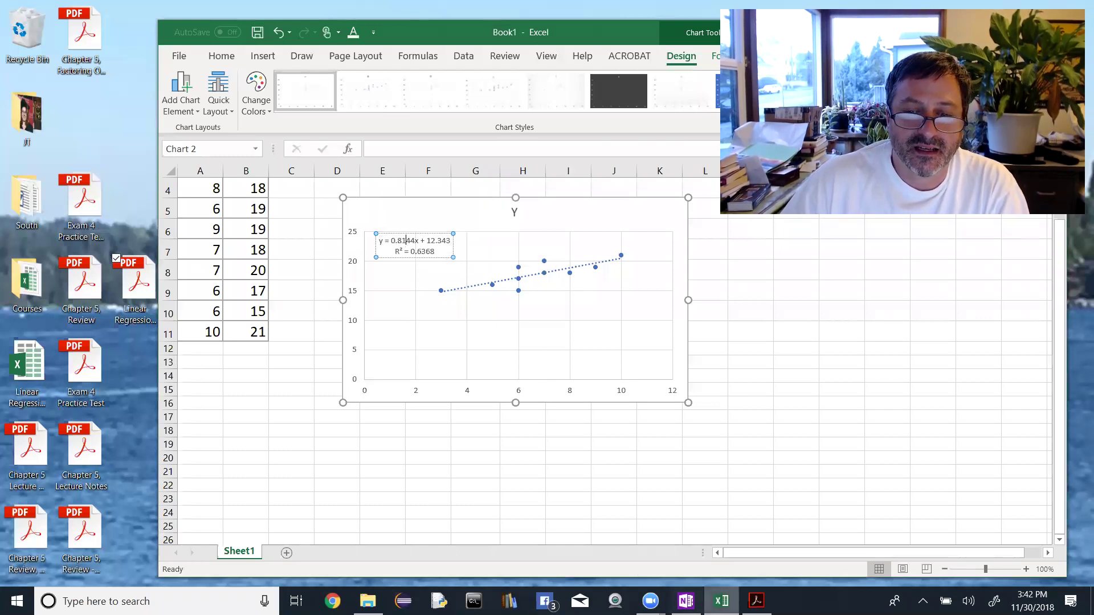
- Switch to the PDF "Linear Regression Equation to More Decimal Places" in Acrobat and read the methods for displaying more digits
click(756, 601)
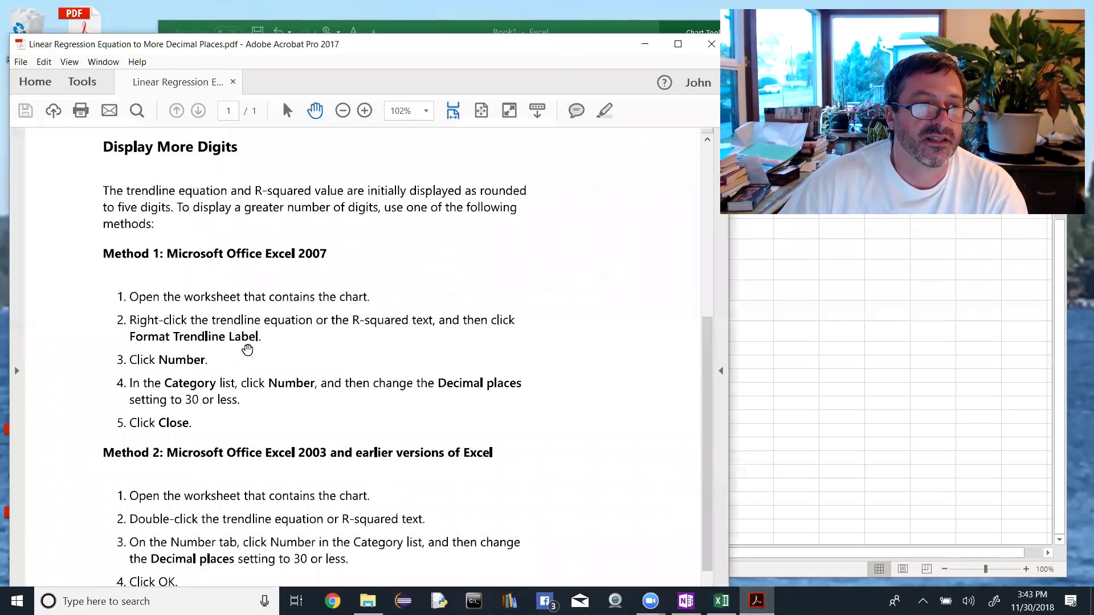
drag(282, 346, 283, 332)
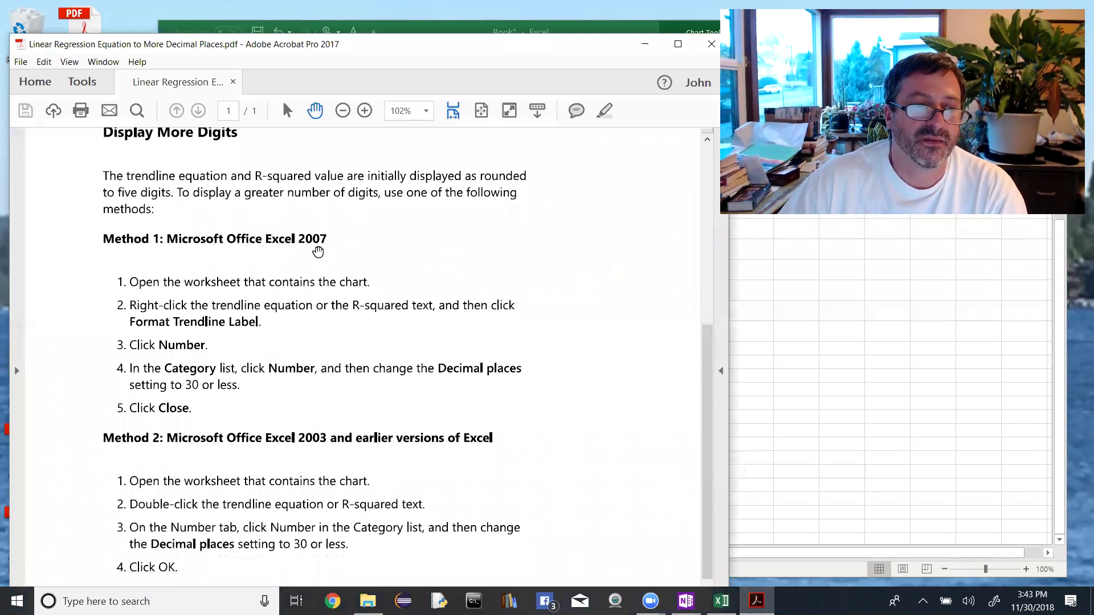
scroll(427, 376, down, 2)
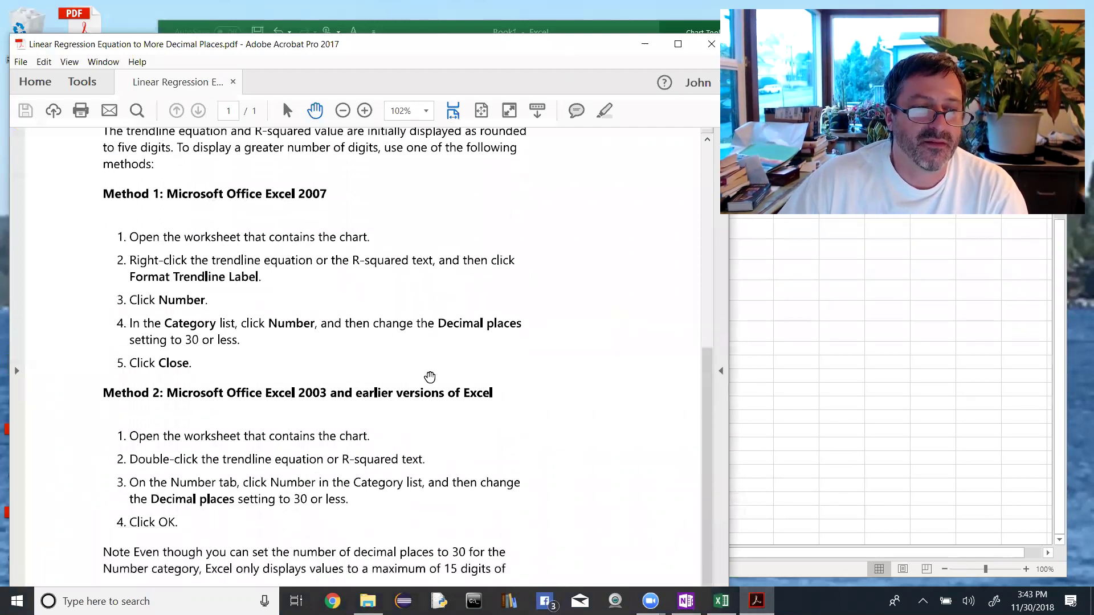
scroll(430, 377, up, 2)
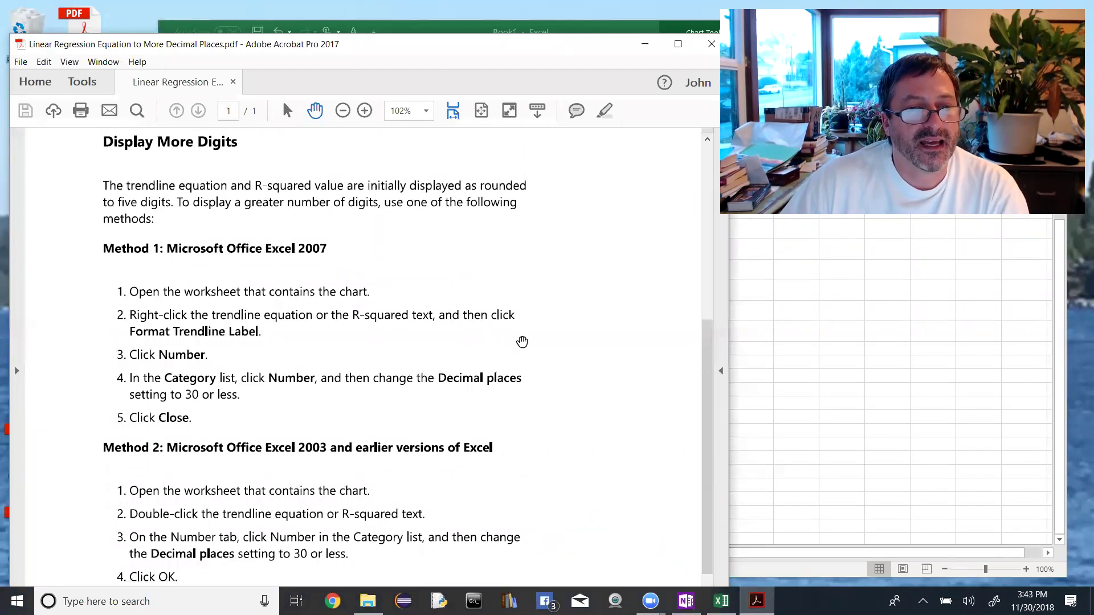
- Switch to Excel and format the chart's trendline label with the Number category and 4 decimal places
click(761, 357)
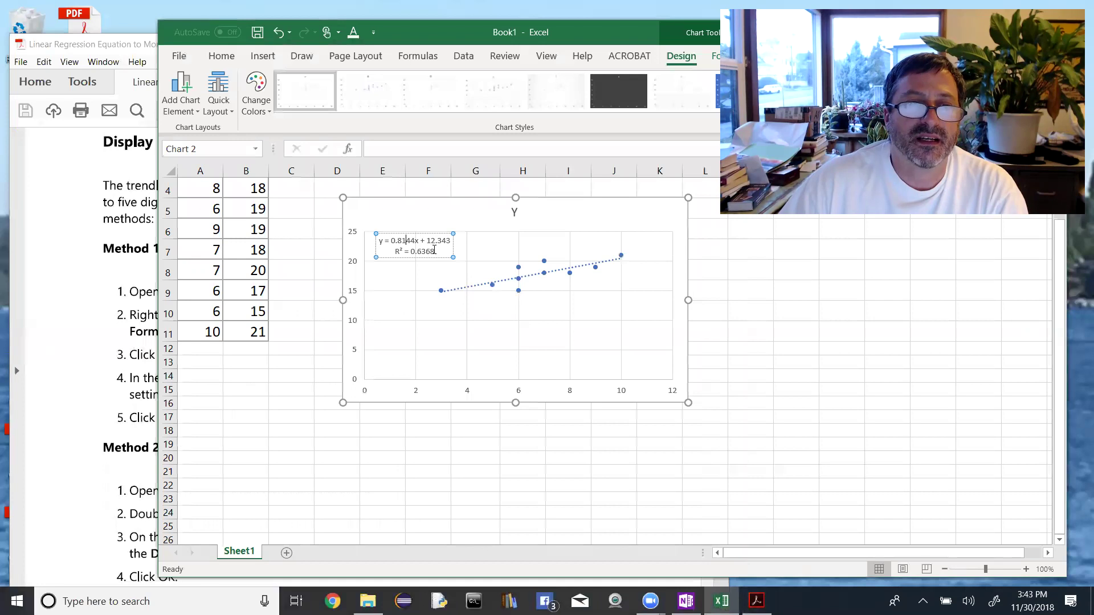
right_click(436, 256)
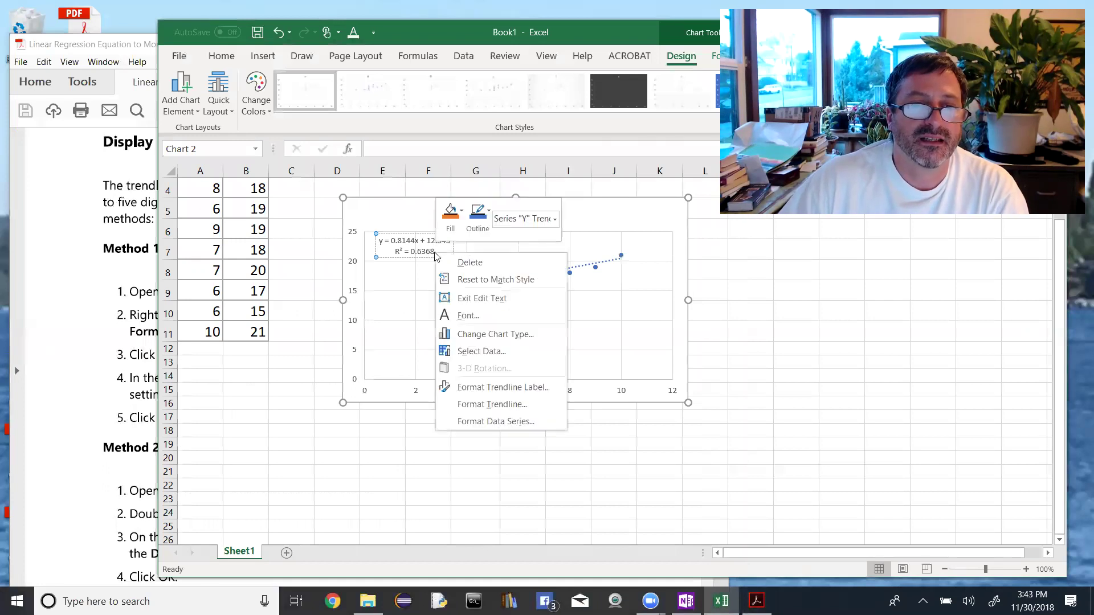
click(503, 393)
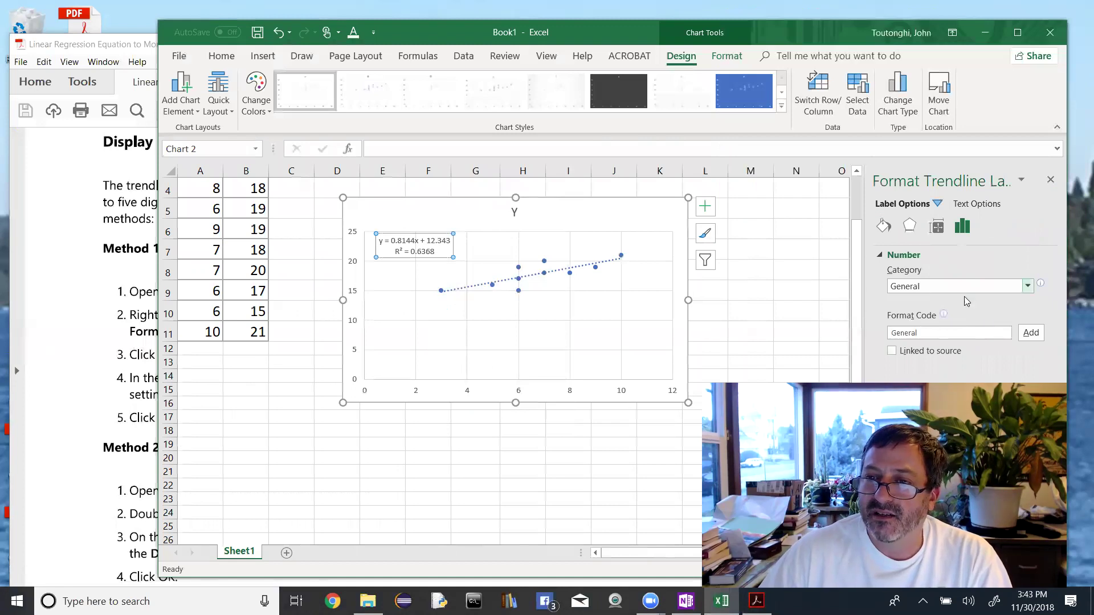
click(1025, 287)
click(976, 313)
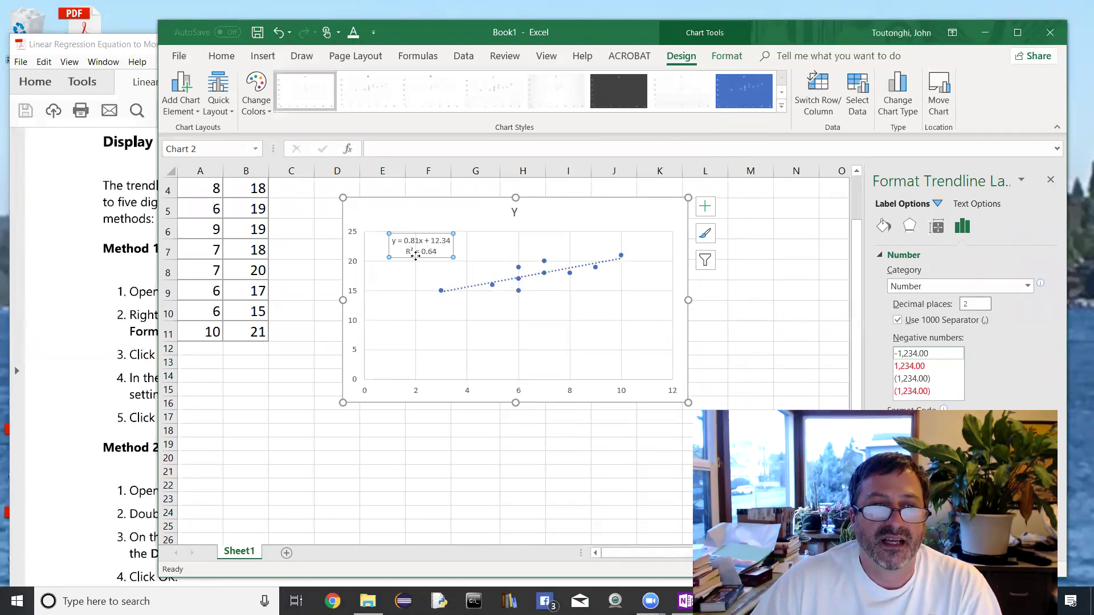
double_click(975, 303)
text(4)
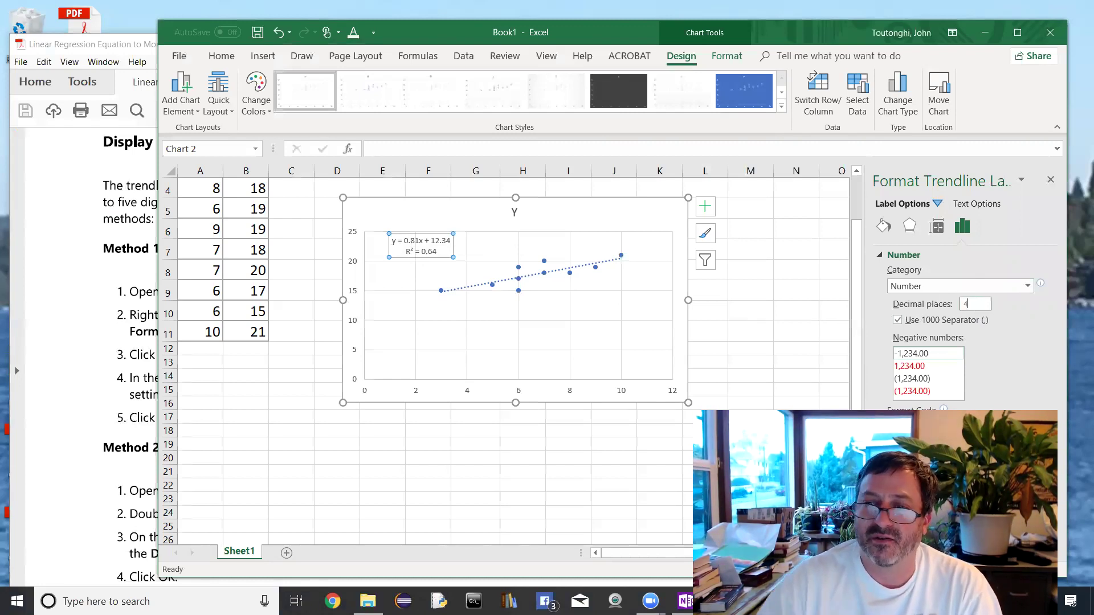
key(Tab)
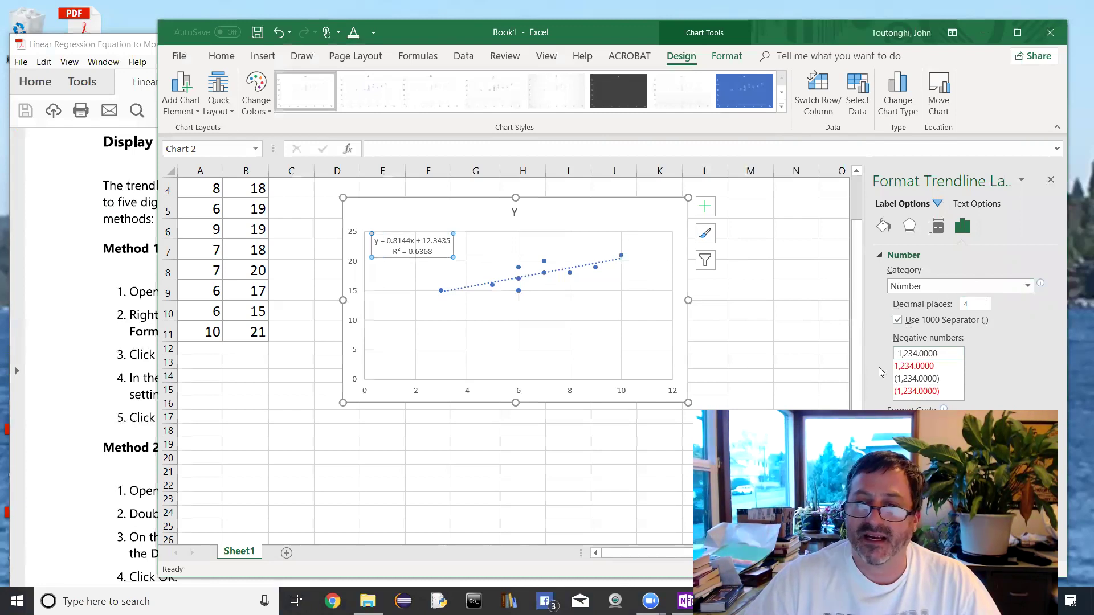
click(1050, 179)
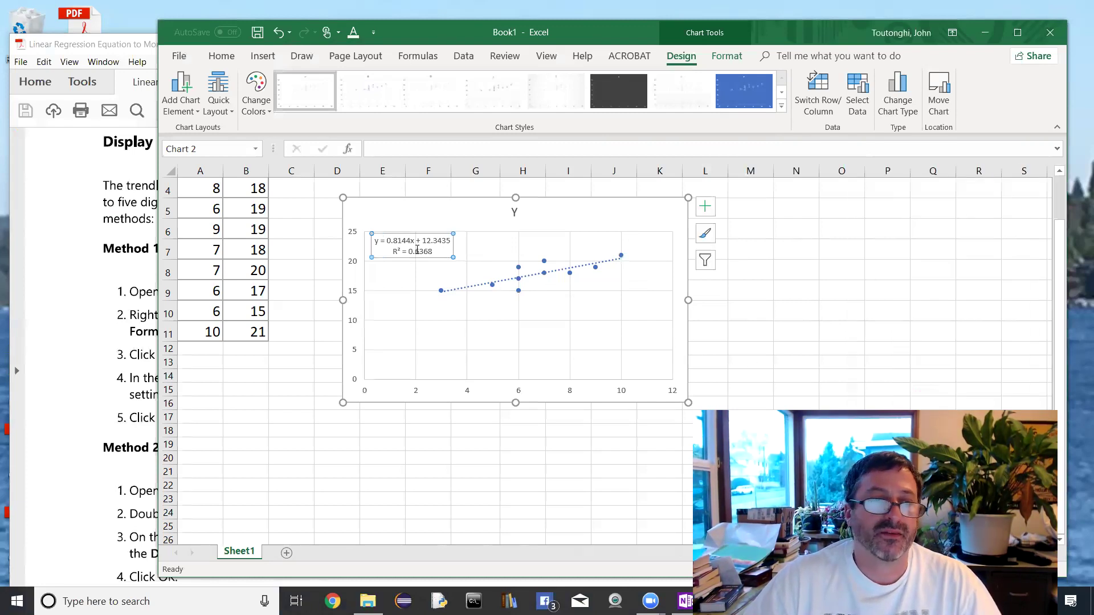
- Recheck the PDF's instructions, and in Excel format the trendline label with the Number category and 3 decimal places
click(87, 285)
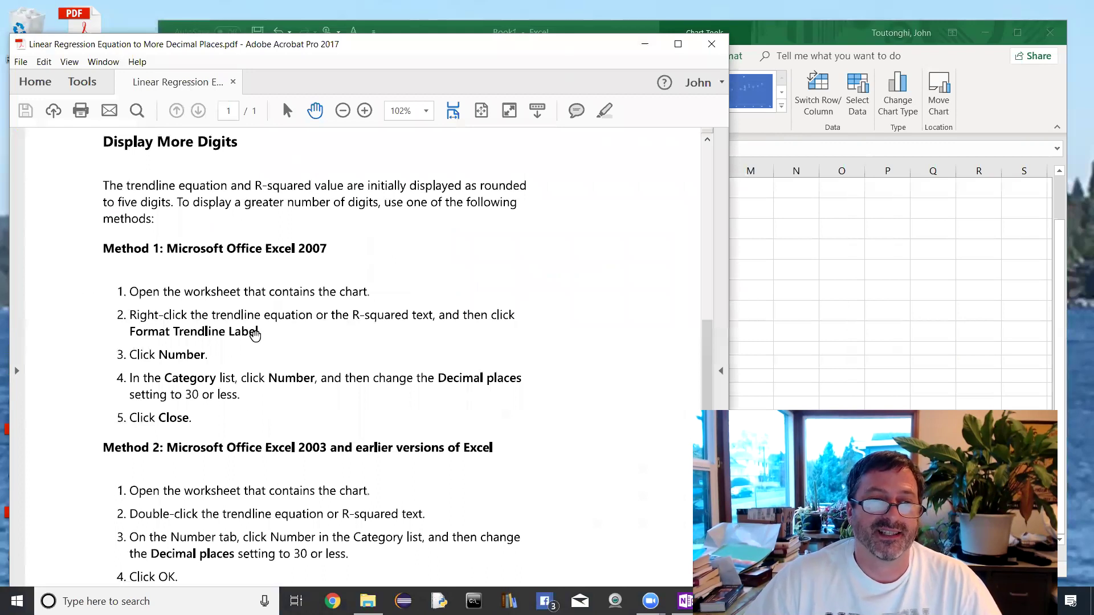
click(766, 312)
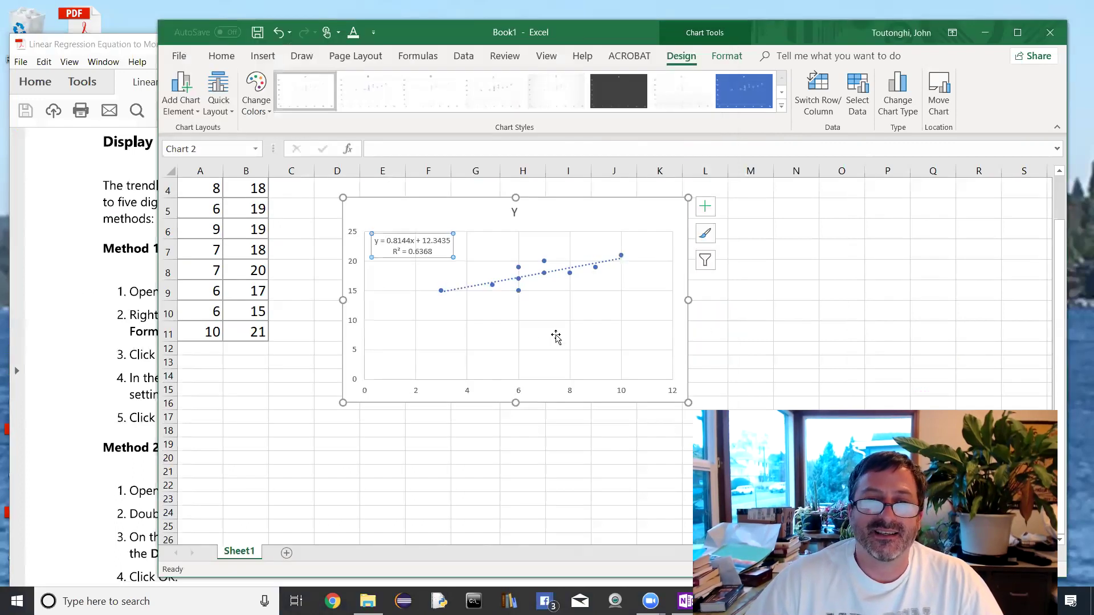
right_click(434, 247)
key(Escape)
click(469, 299)
right_click(428, 254)
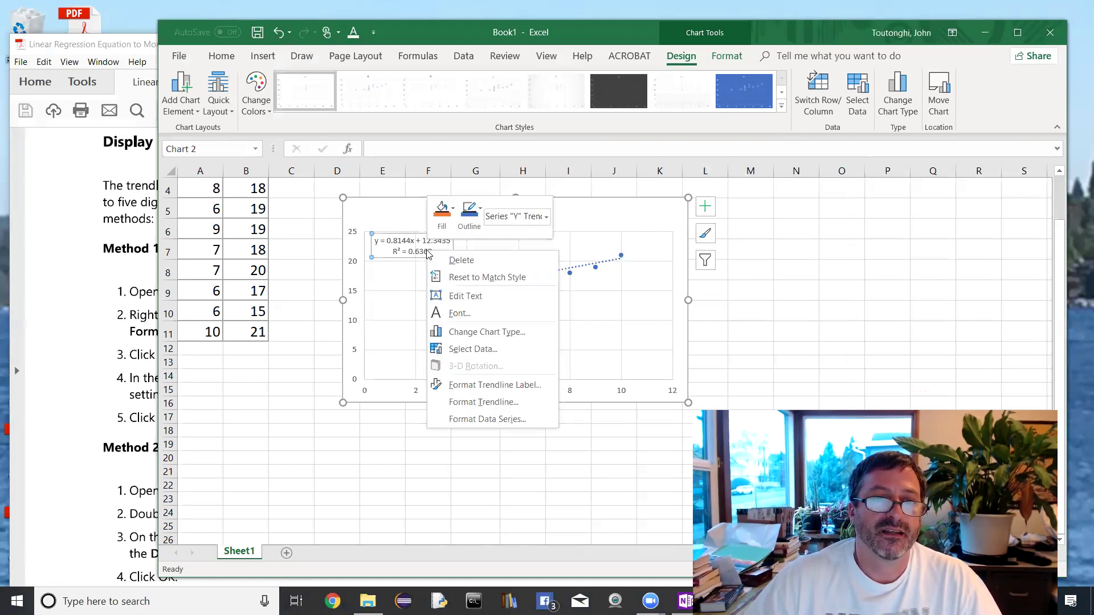
click(476, 385)
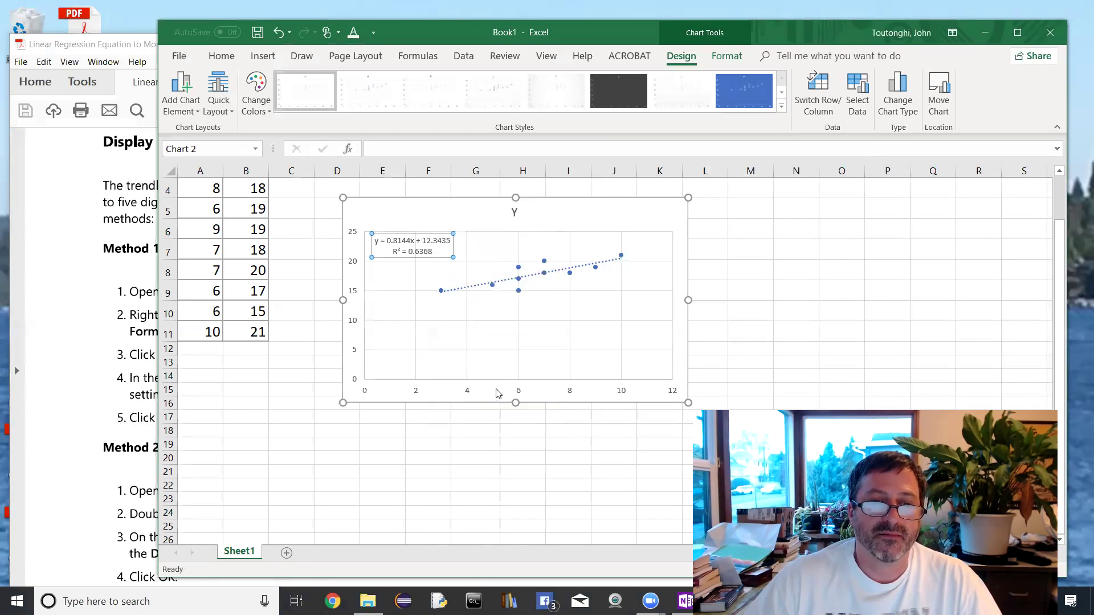
click(1026, 288)
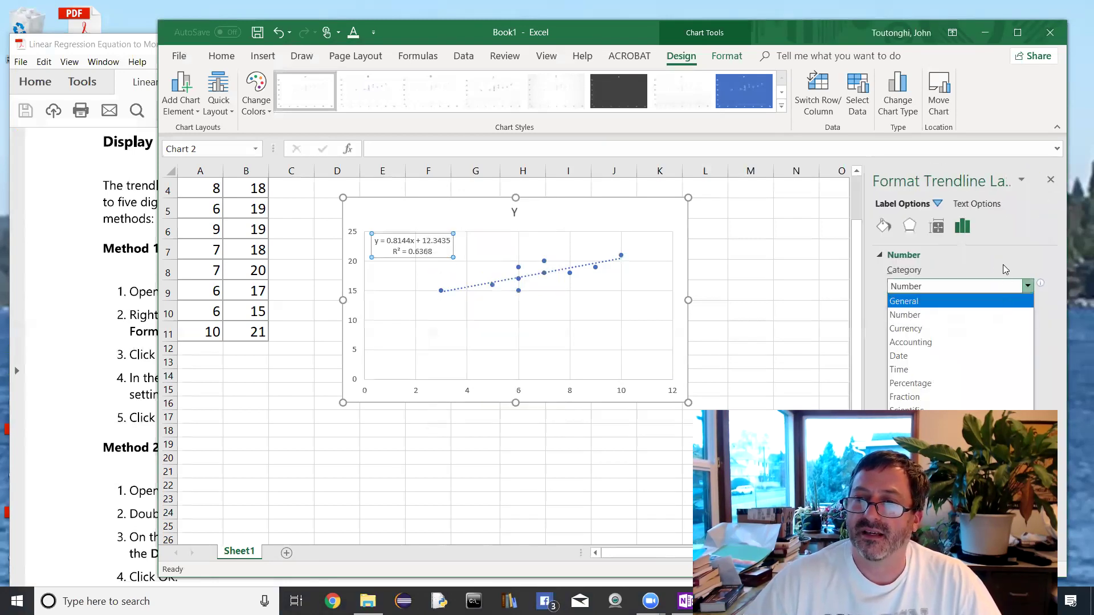
click(917, 315)
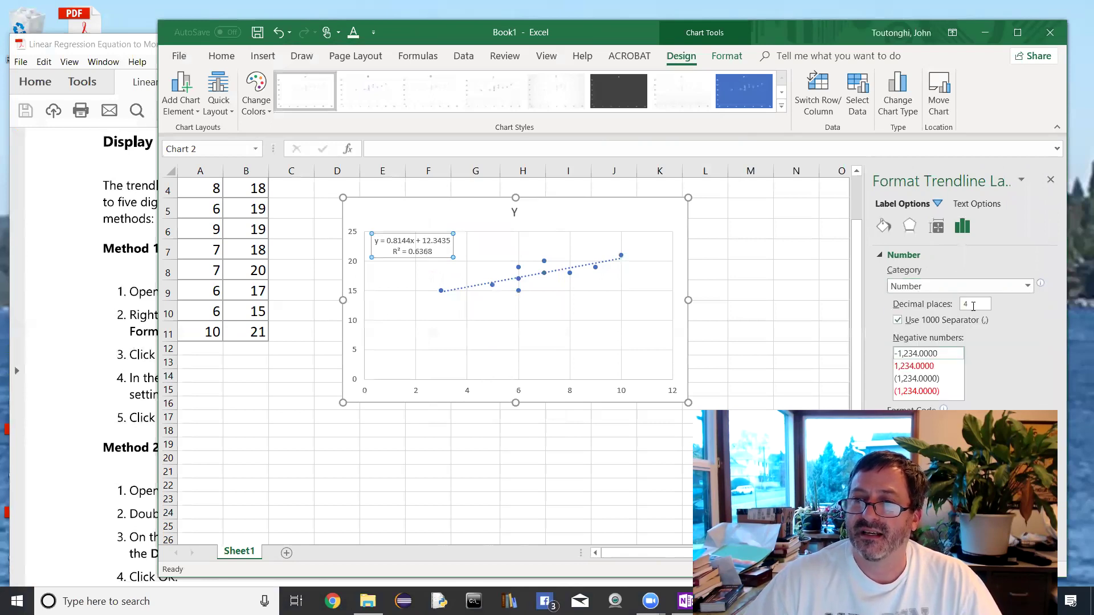
key(BackSpace)
text(3)
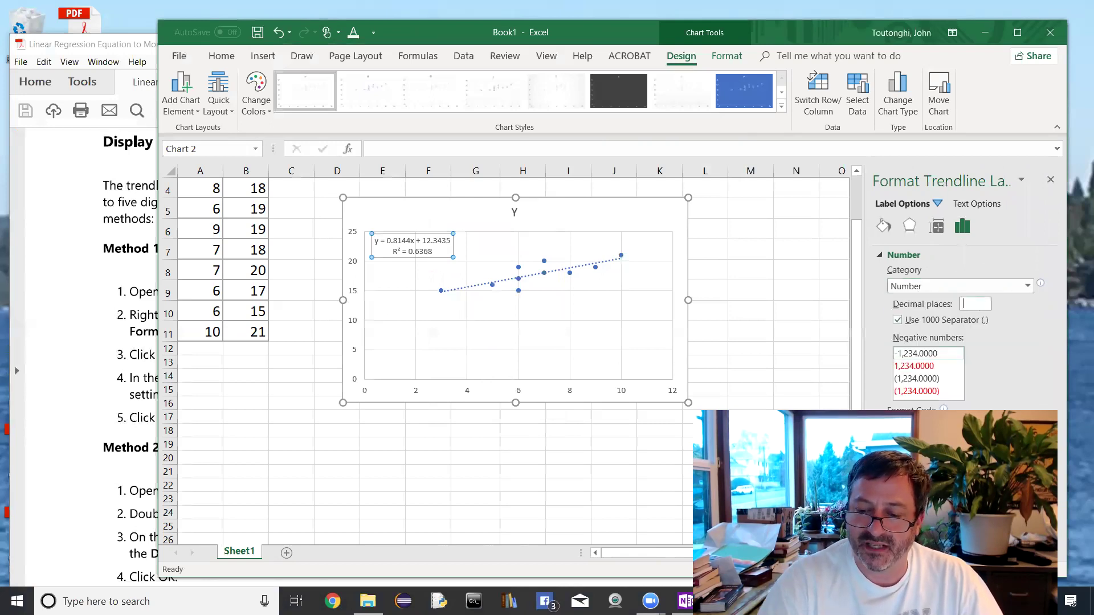
key(Tab)
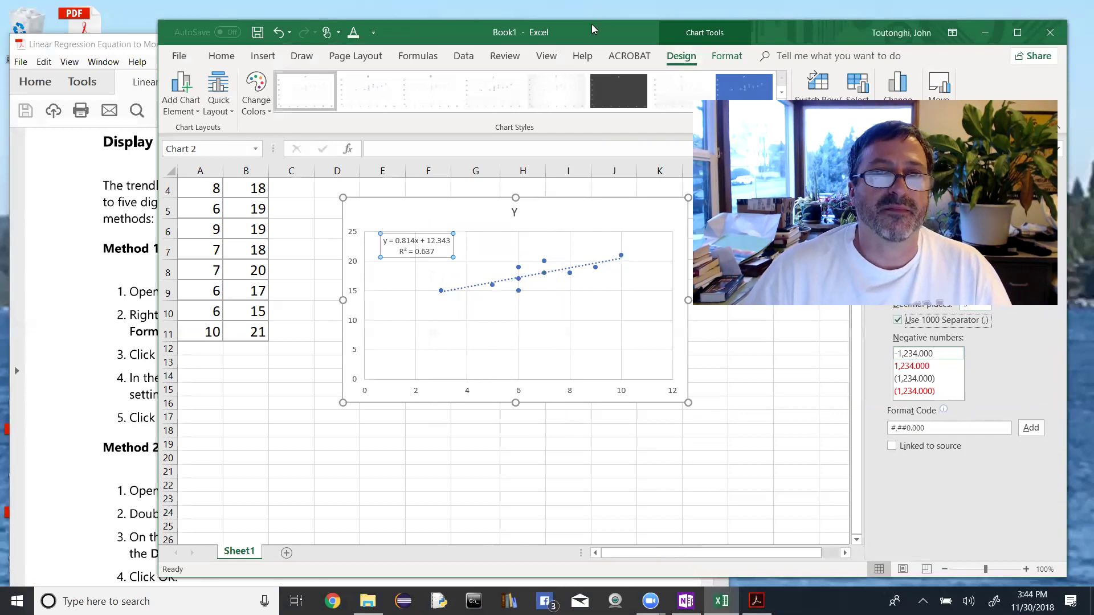
- Switch to the OneNote page "Linear Regression, Ex 1." and move its window so the exercise answers are uncovered
drag(591, 26, 588, 46)
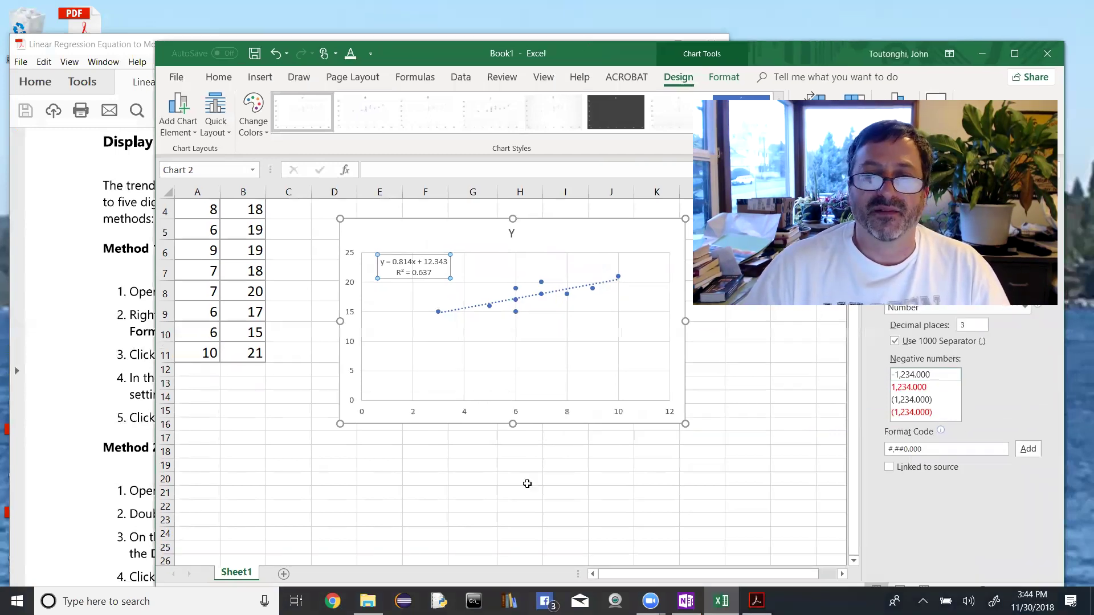
scroll(541, 493, up, 1)
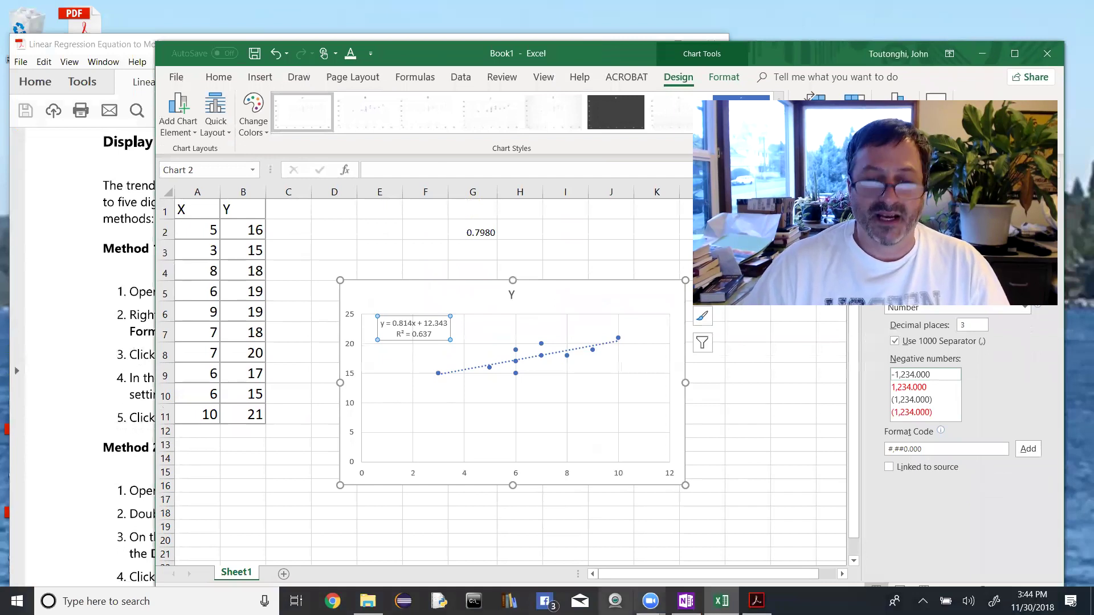
key(alt+Tab)
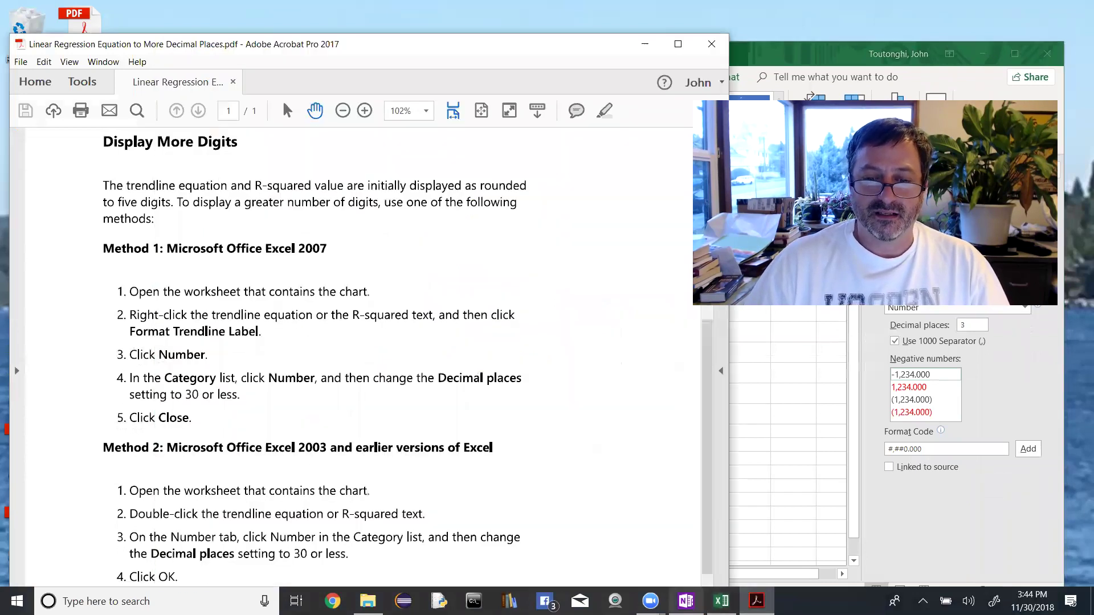
key(alt+Tab)
key(Tab)
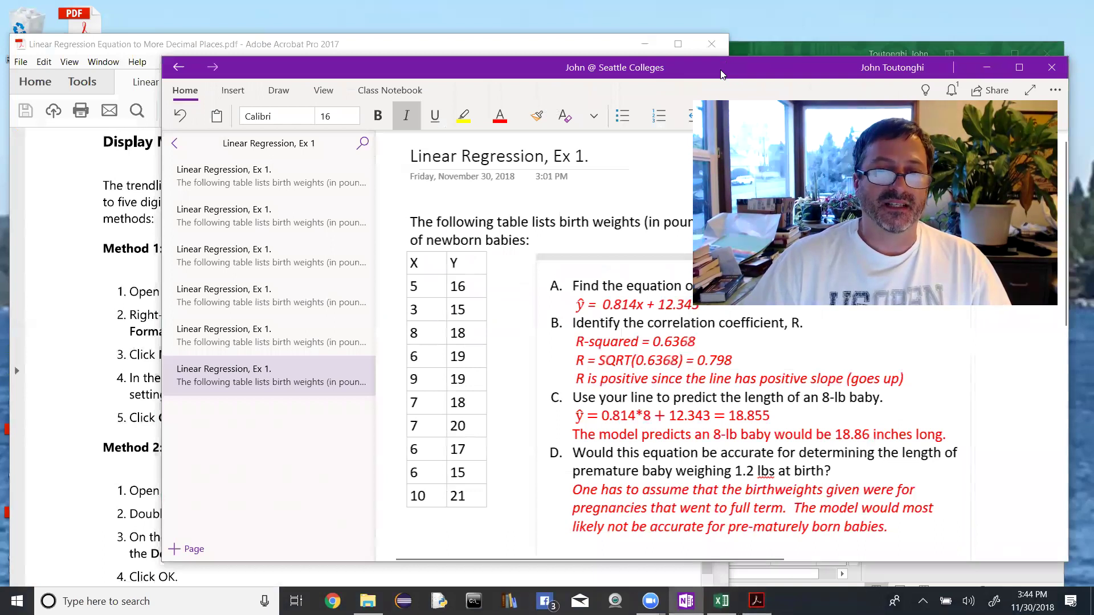
drag(721, 74, 512, 115)
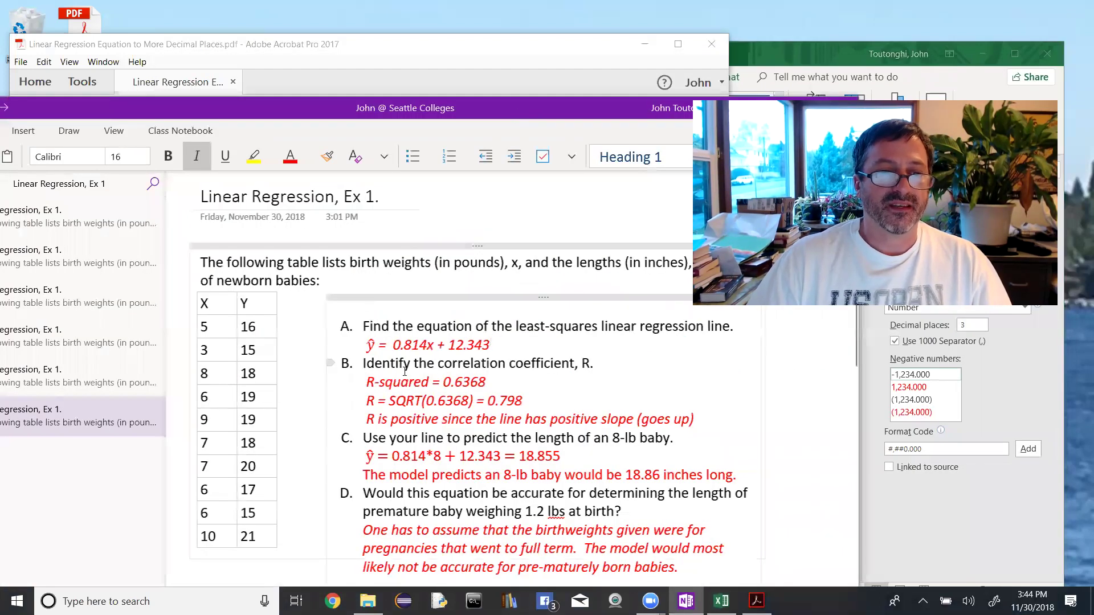
- Review the written answers on the regression equation, correlation coefficient, 8-lb baby prediction and premature-baby accuracy
drag(547, 409, 478, 402)
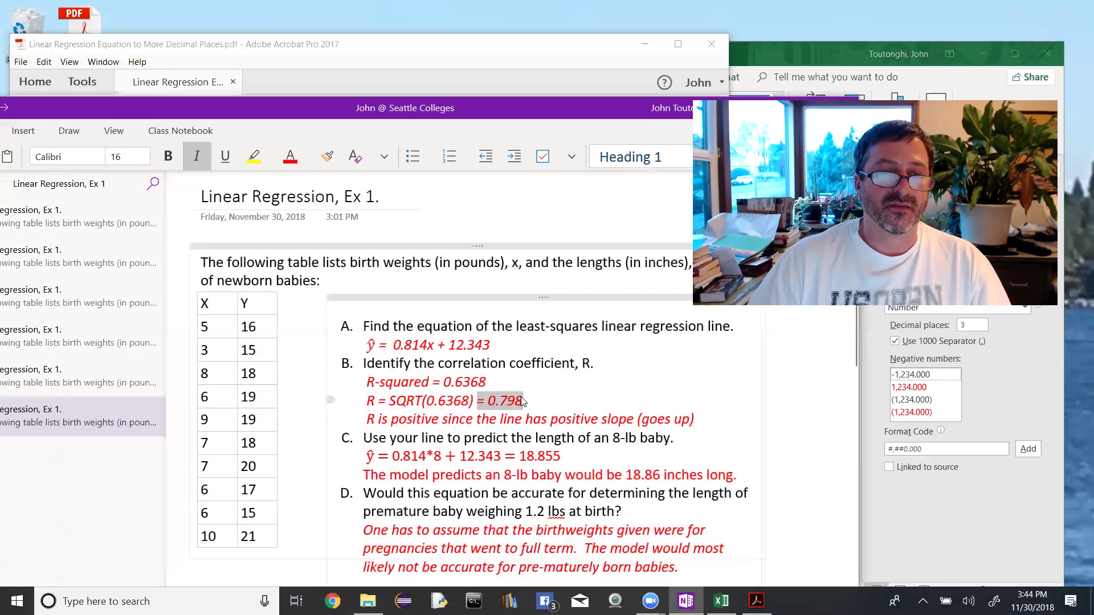
click(525, 401)
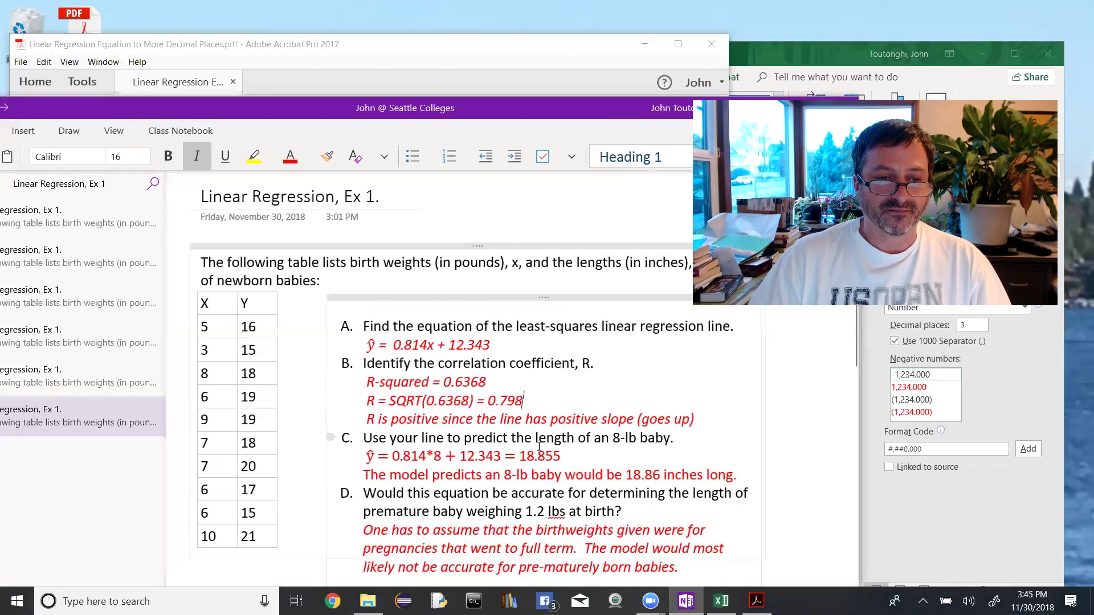
key(ctrl+Left)
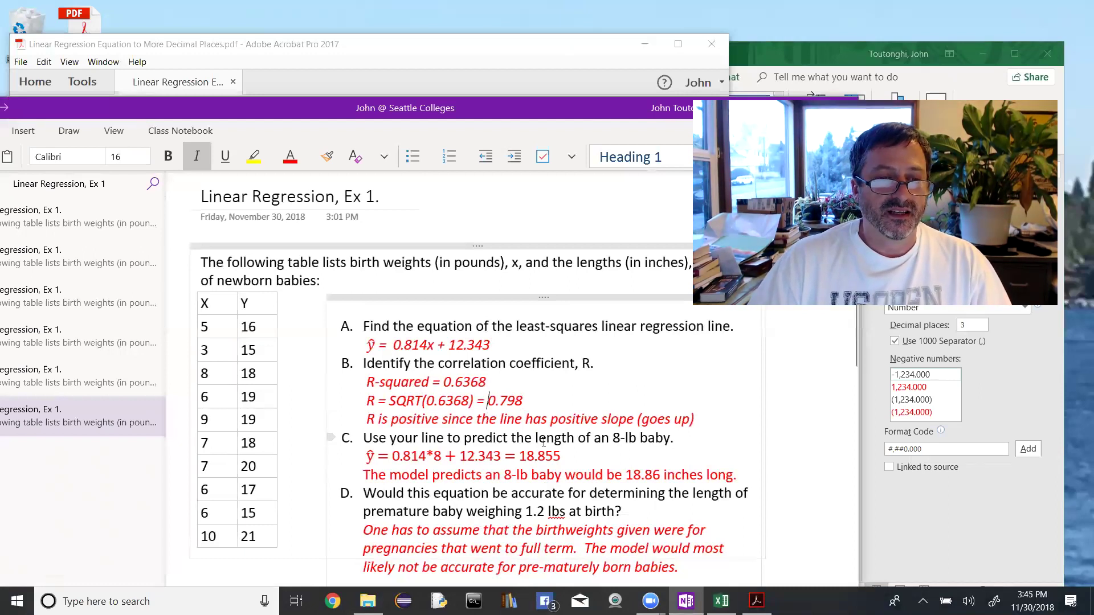
drag(503, 351, 369, 344)
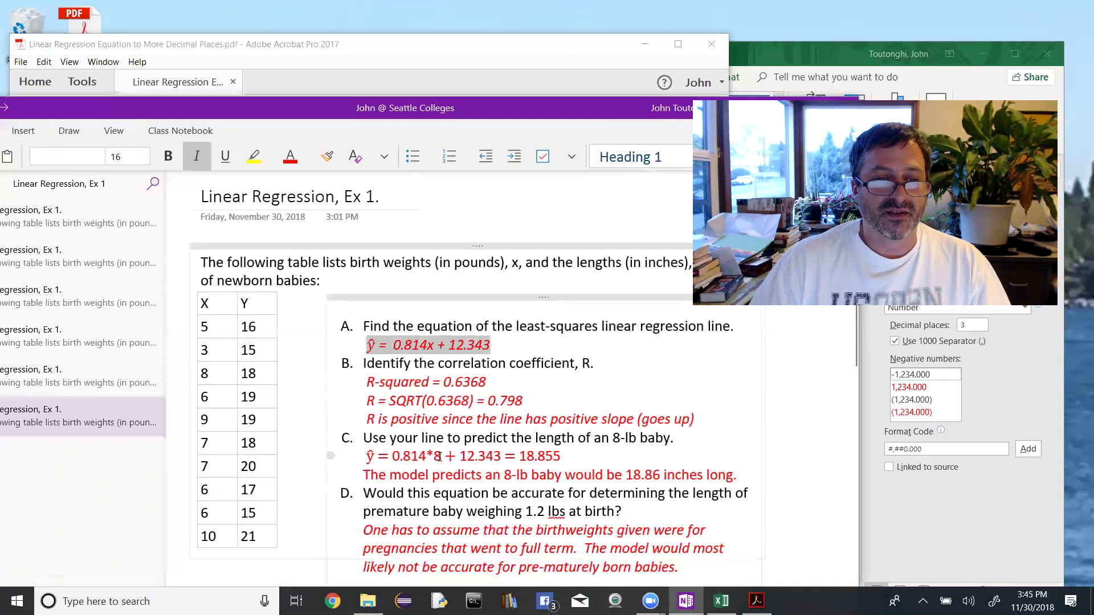
double_click(440, 457)
drag(564, 457, 519, 456)
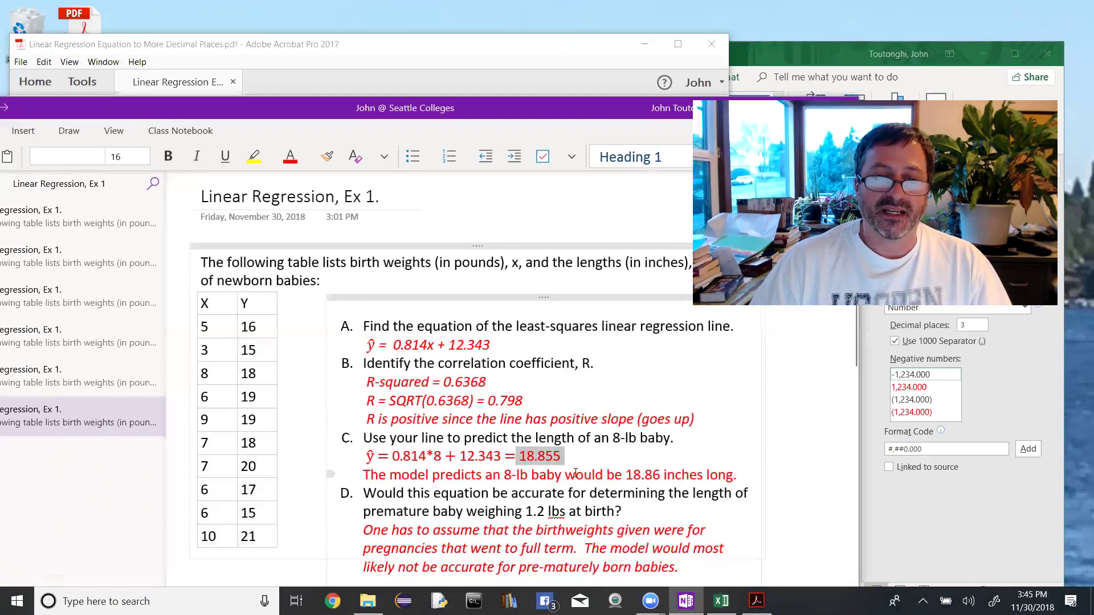
scroll(576, 473, down, 1)
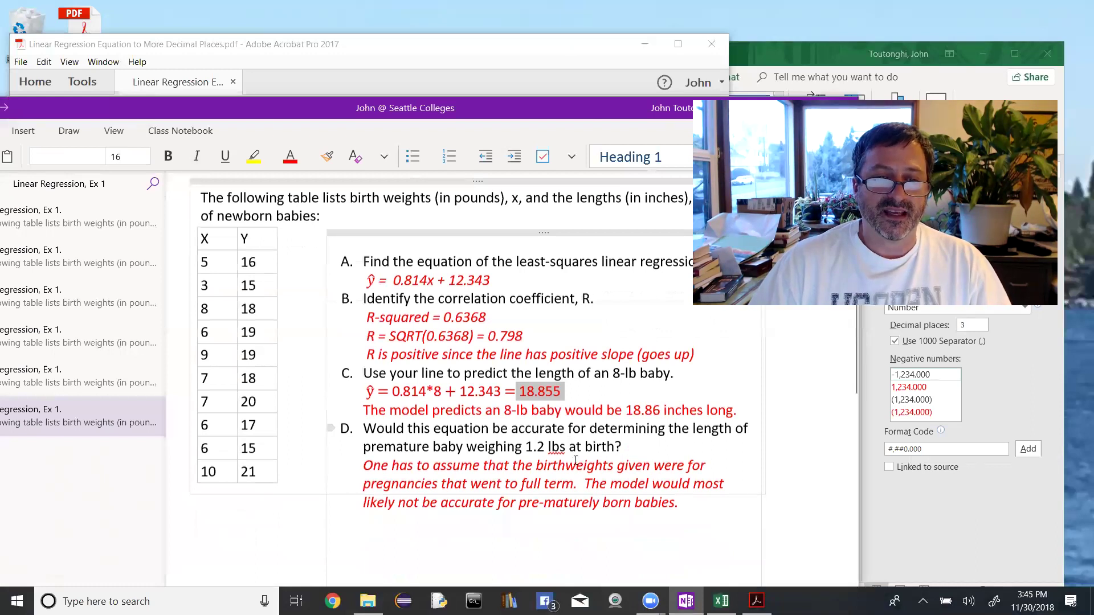
scroll(576, 460, down, 1)
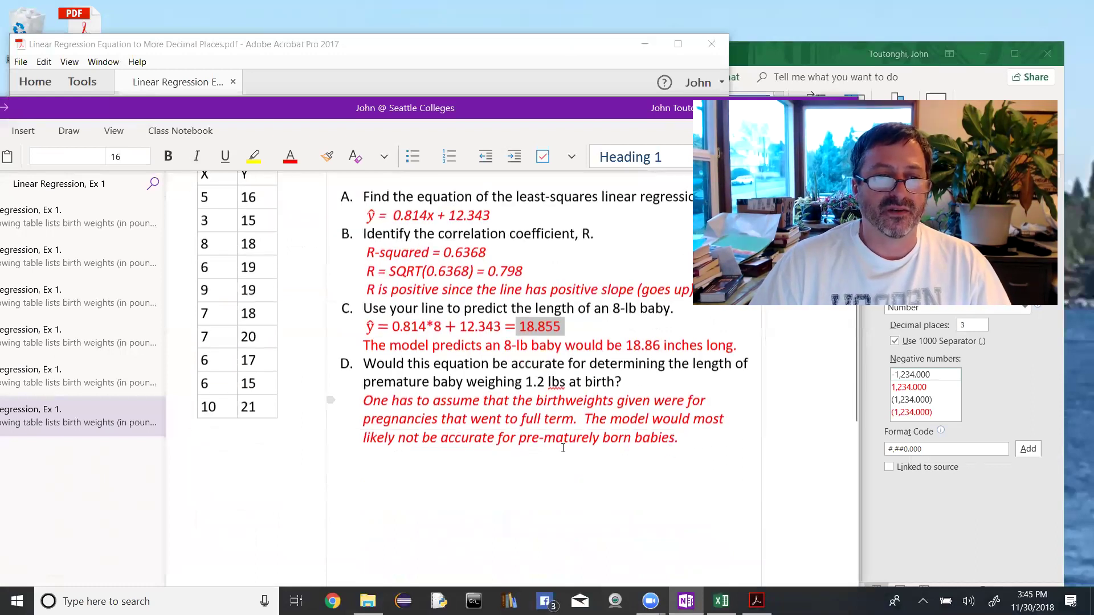